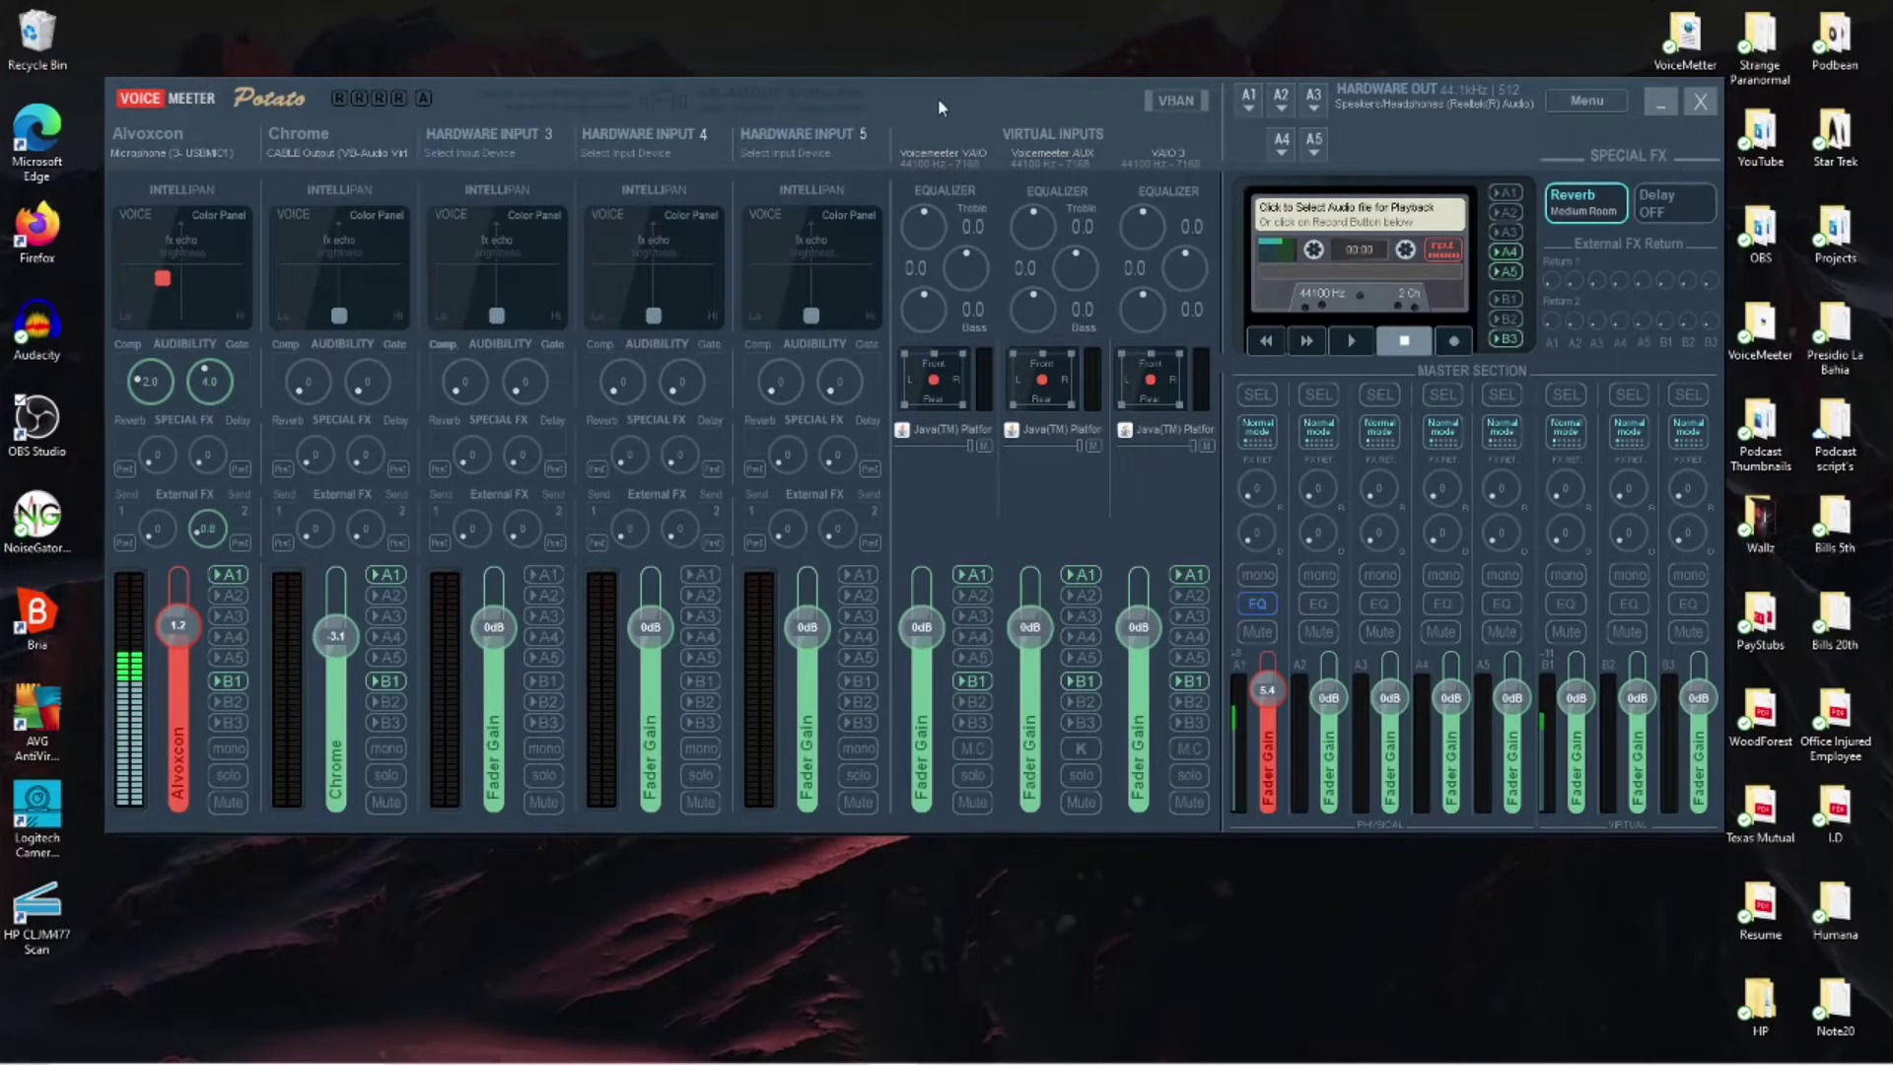
Examine the input devices available for the Alvoxcon microphone strip.
left_click_drag(937, 97, 914, 105)
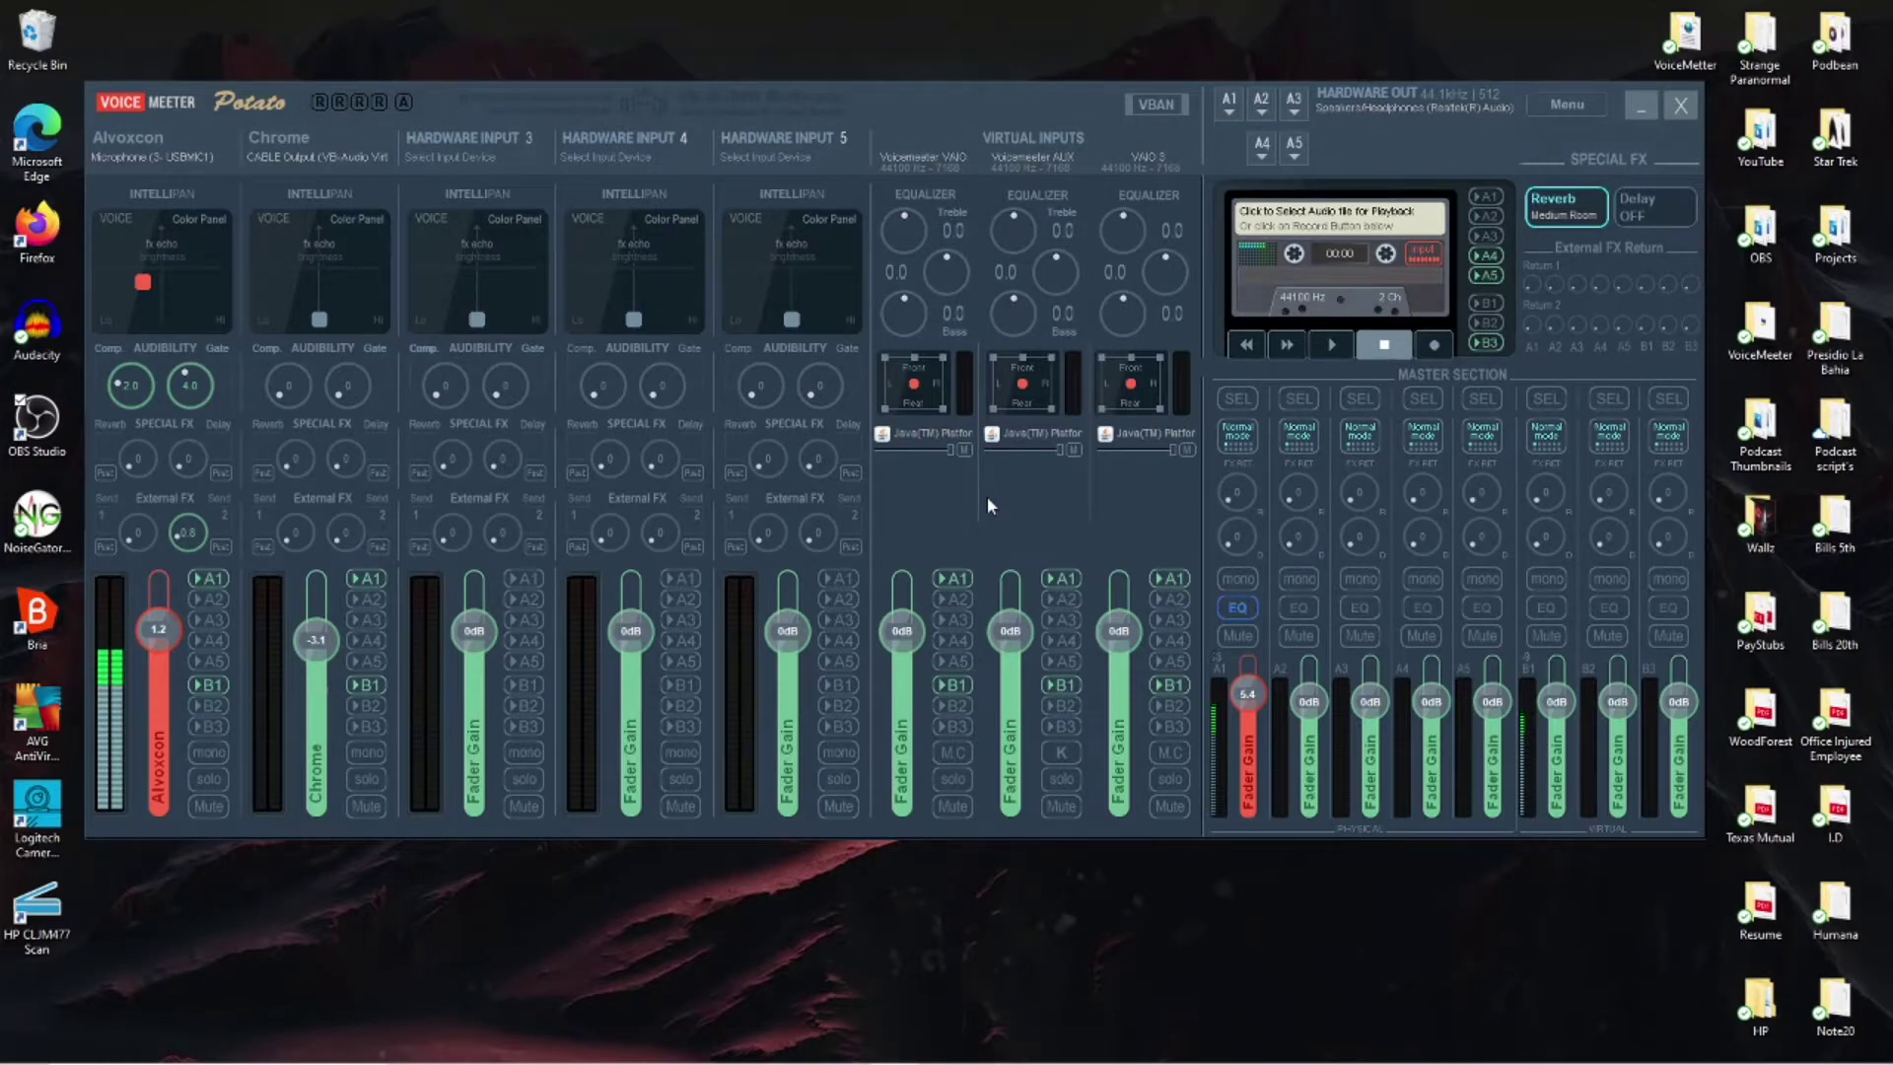
left_click(168, 154)
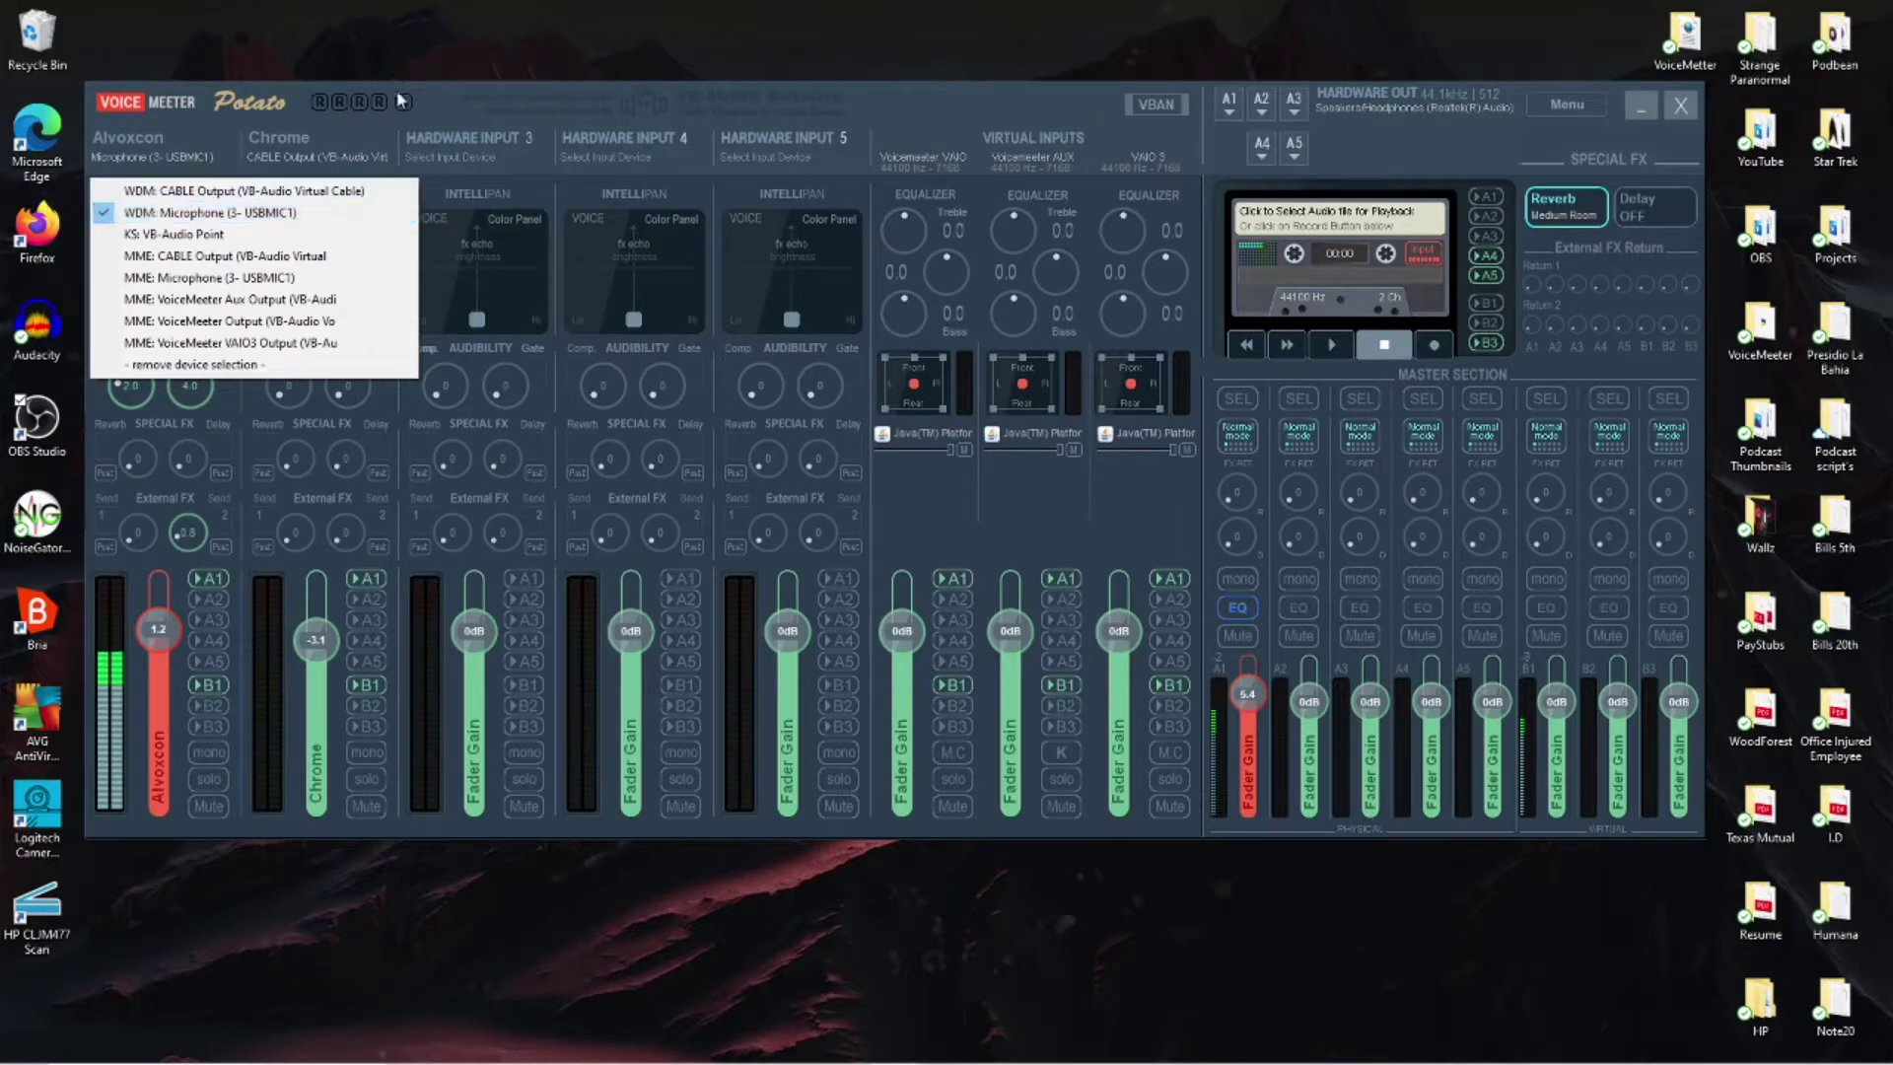
left_click(449, 92)
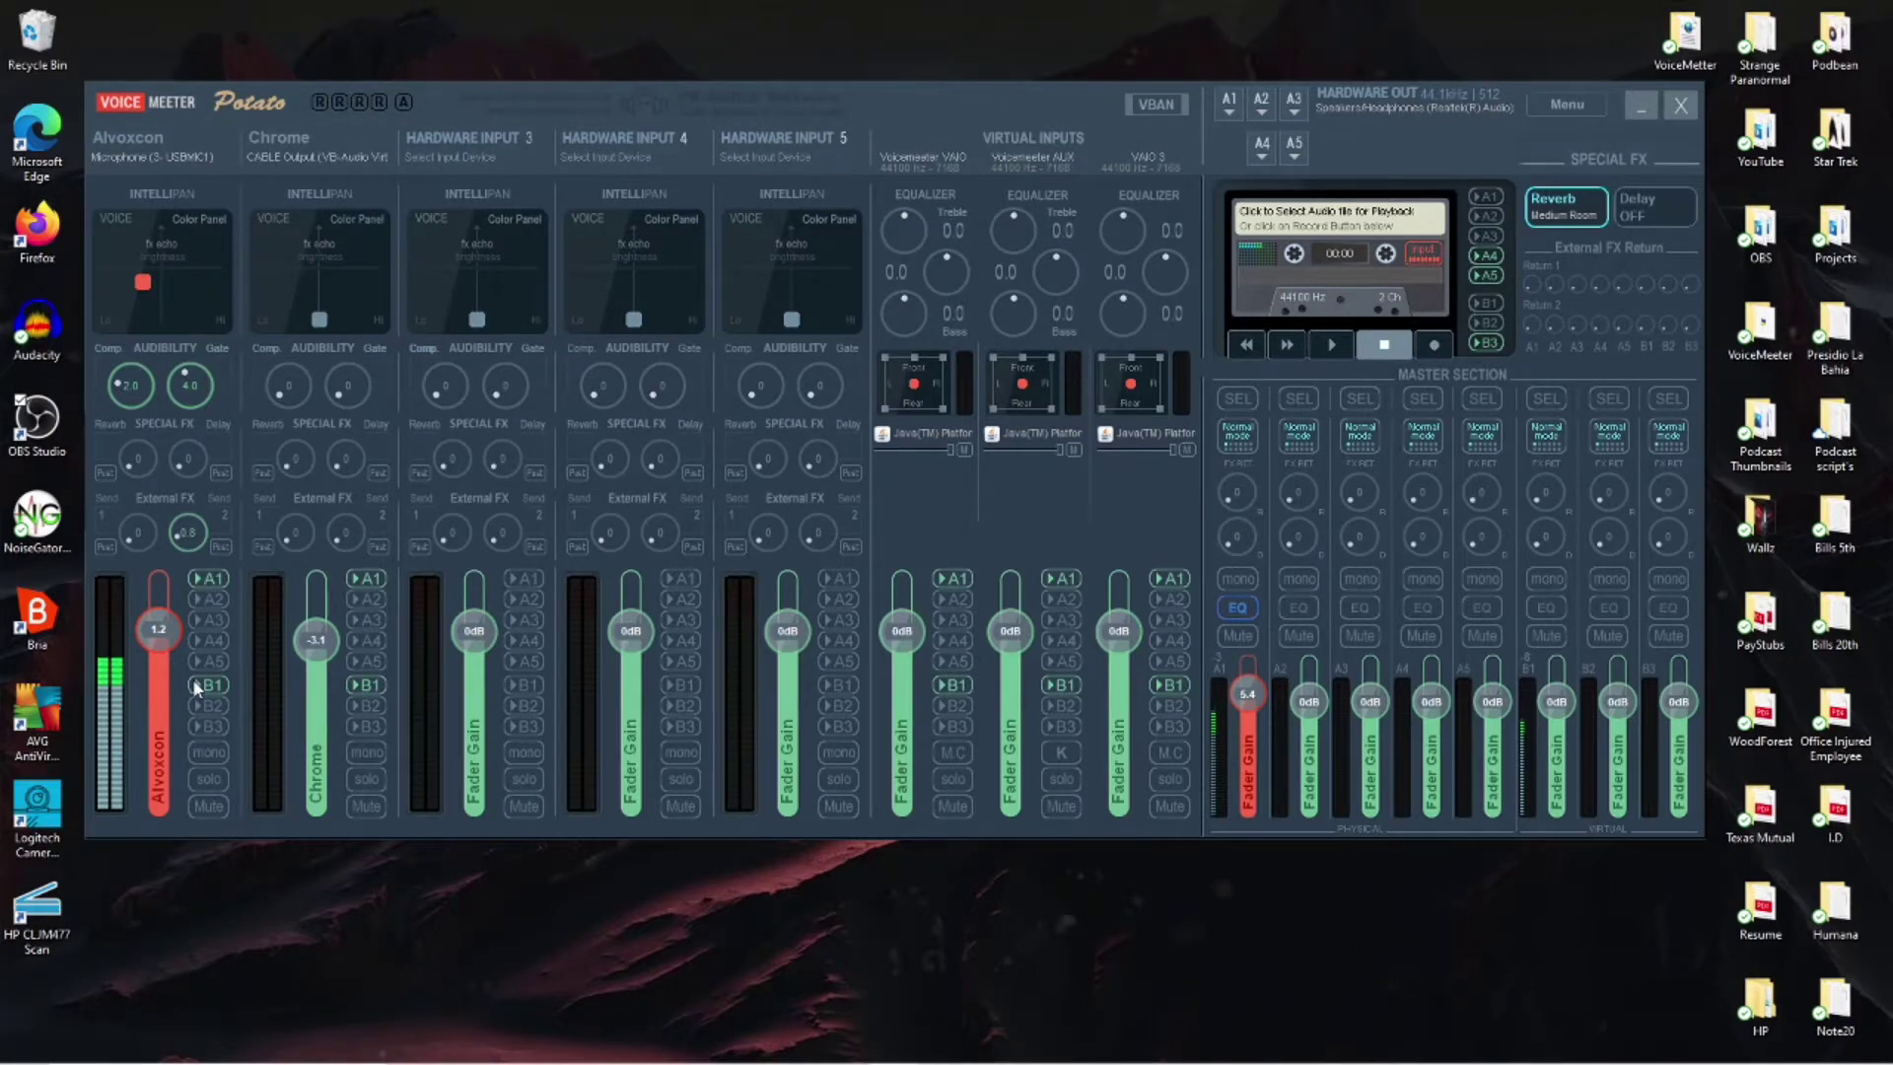
Mute and unmute the Alvoxcon microphone strip twice to test its level meter.
left_click(197, 803)
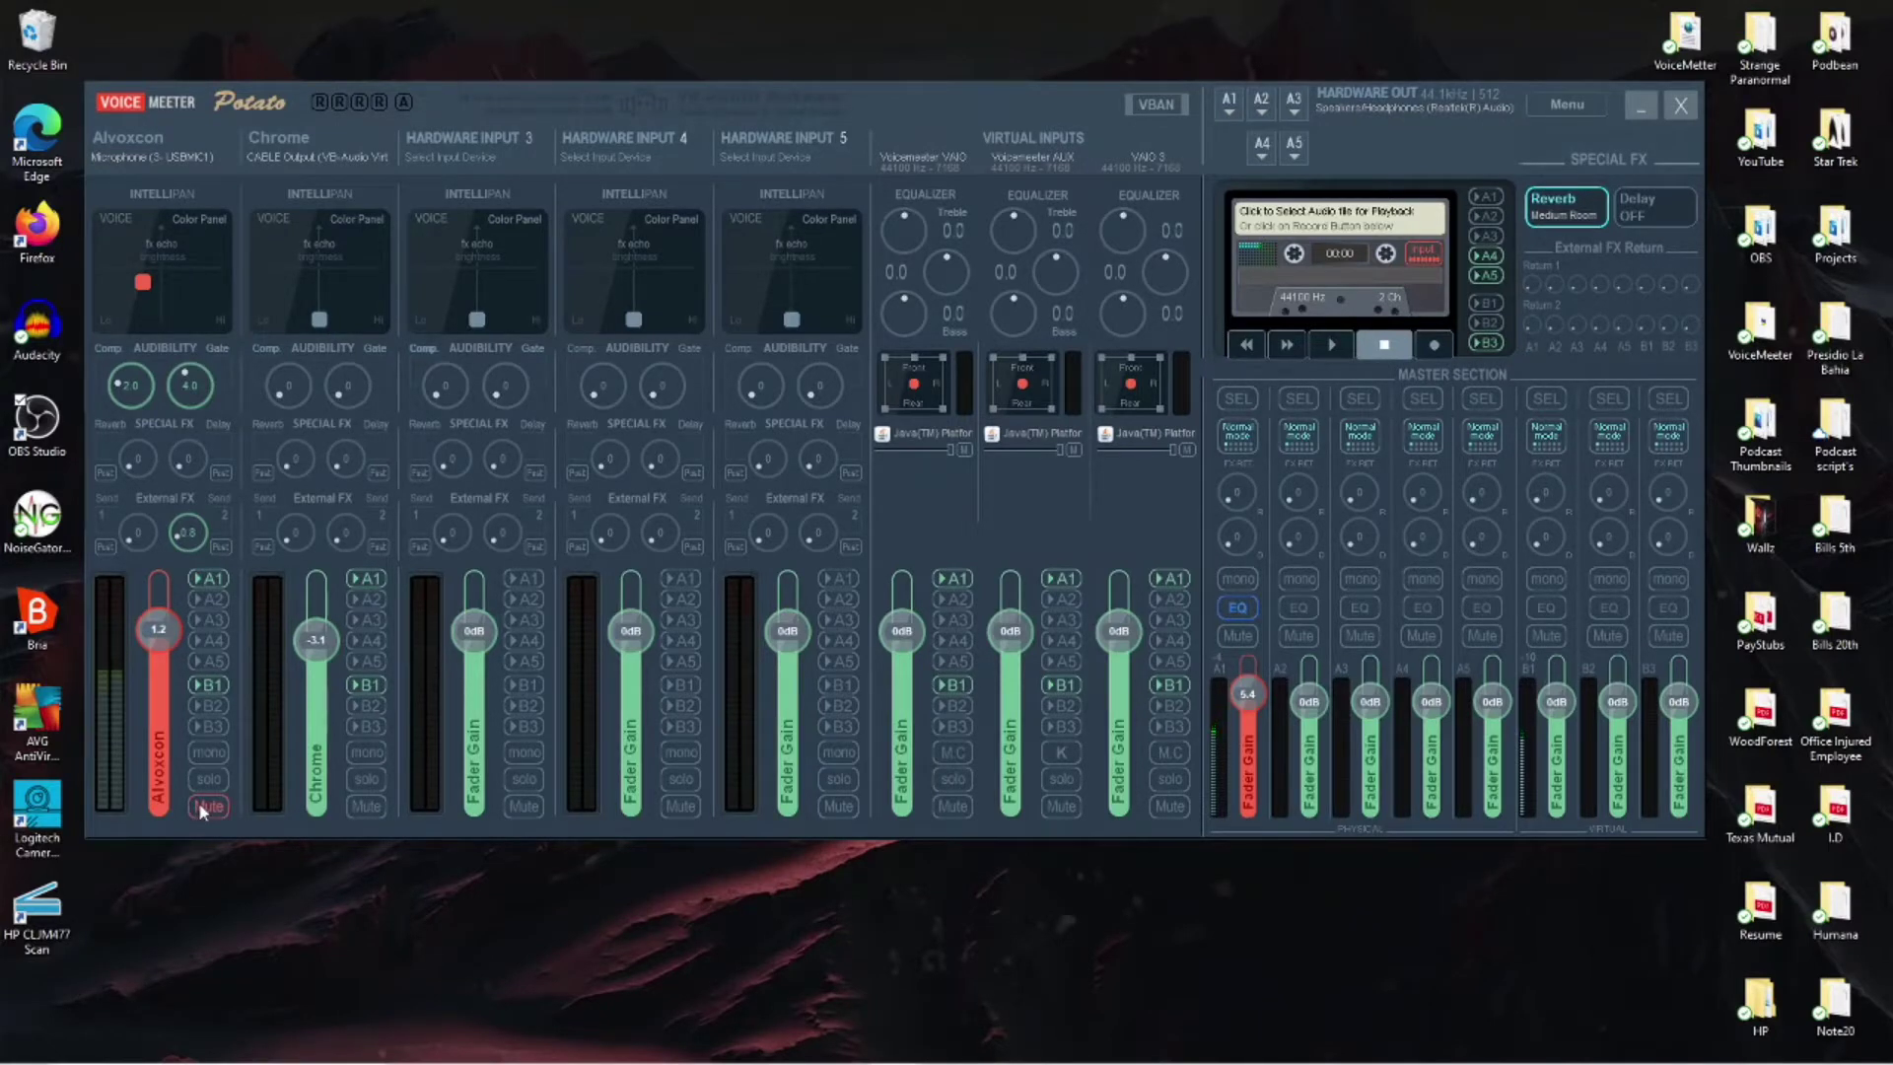
left_click(197, 804)
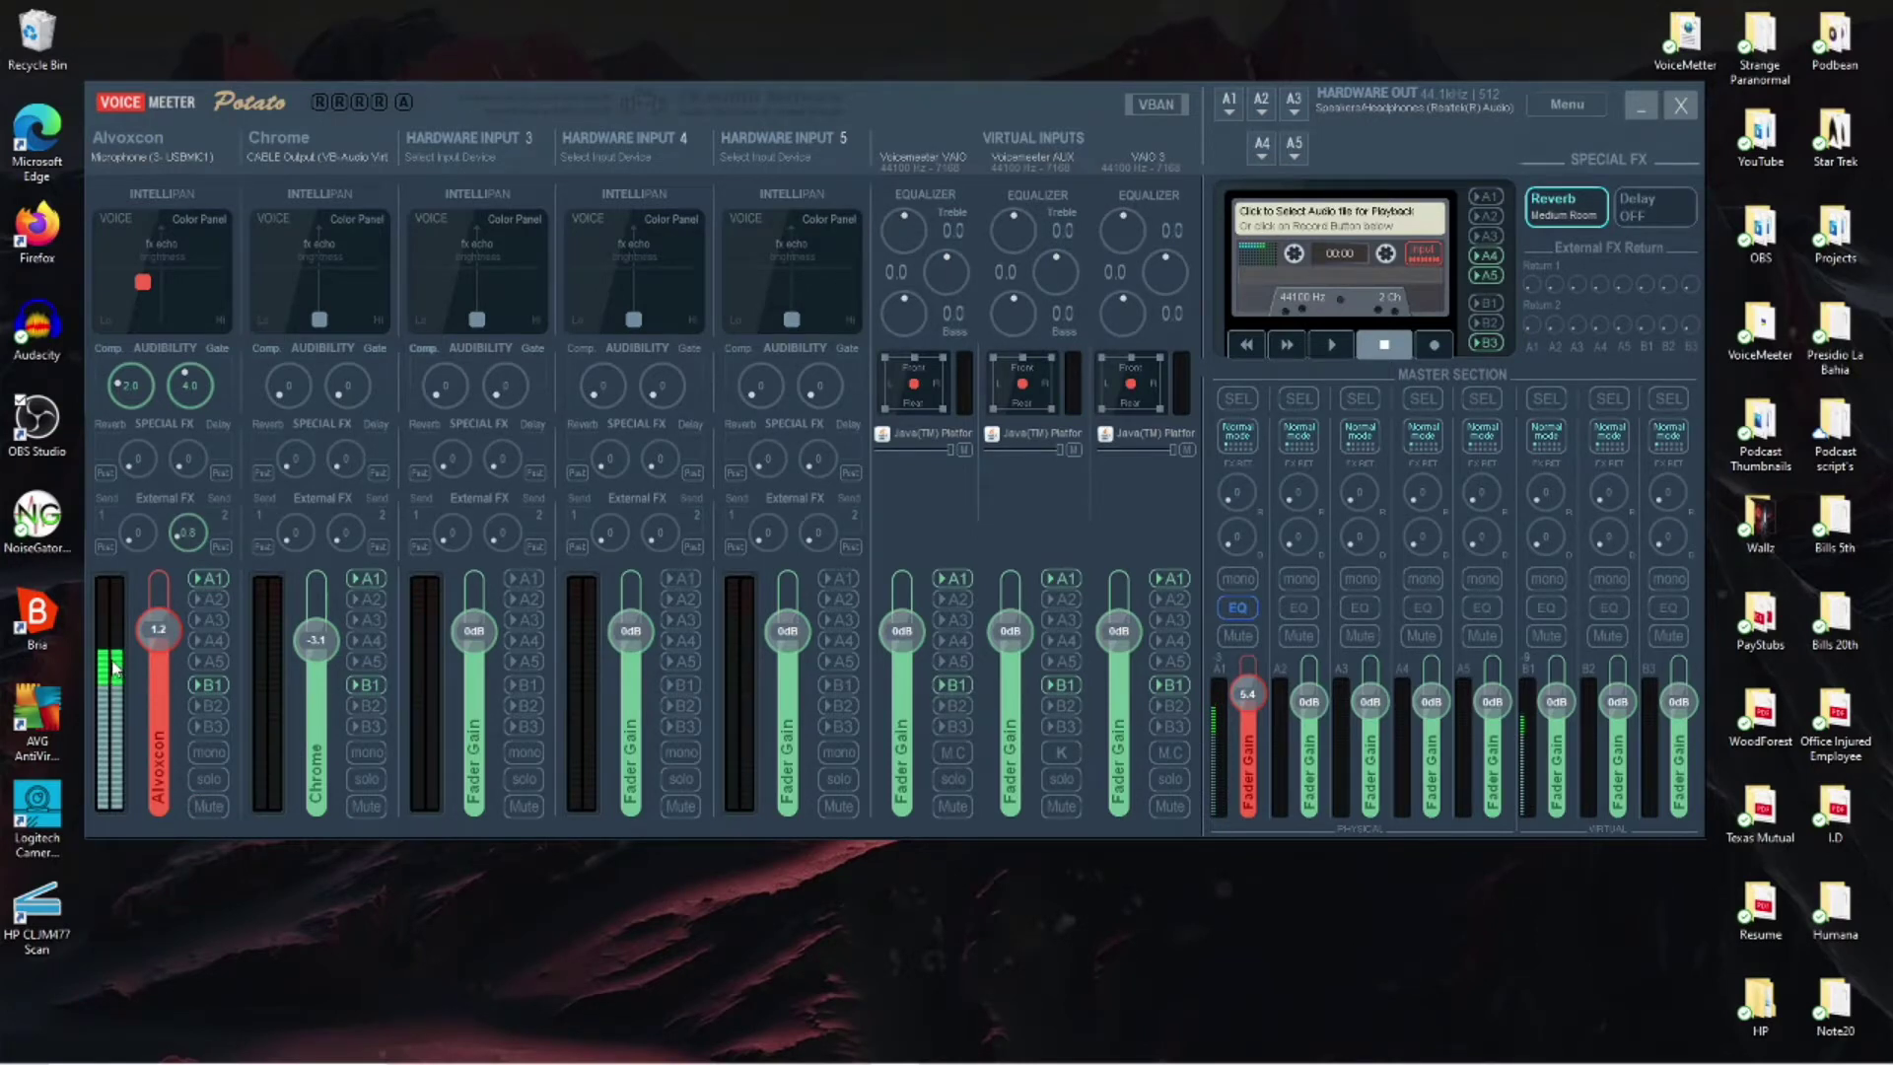
left_click(195, 806)
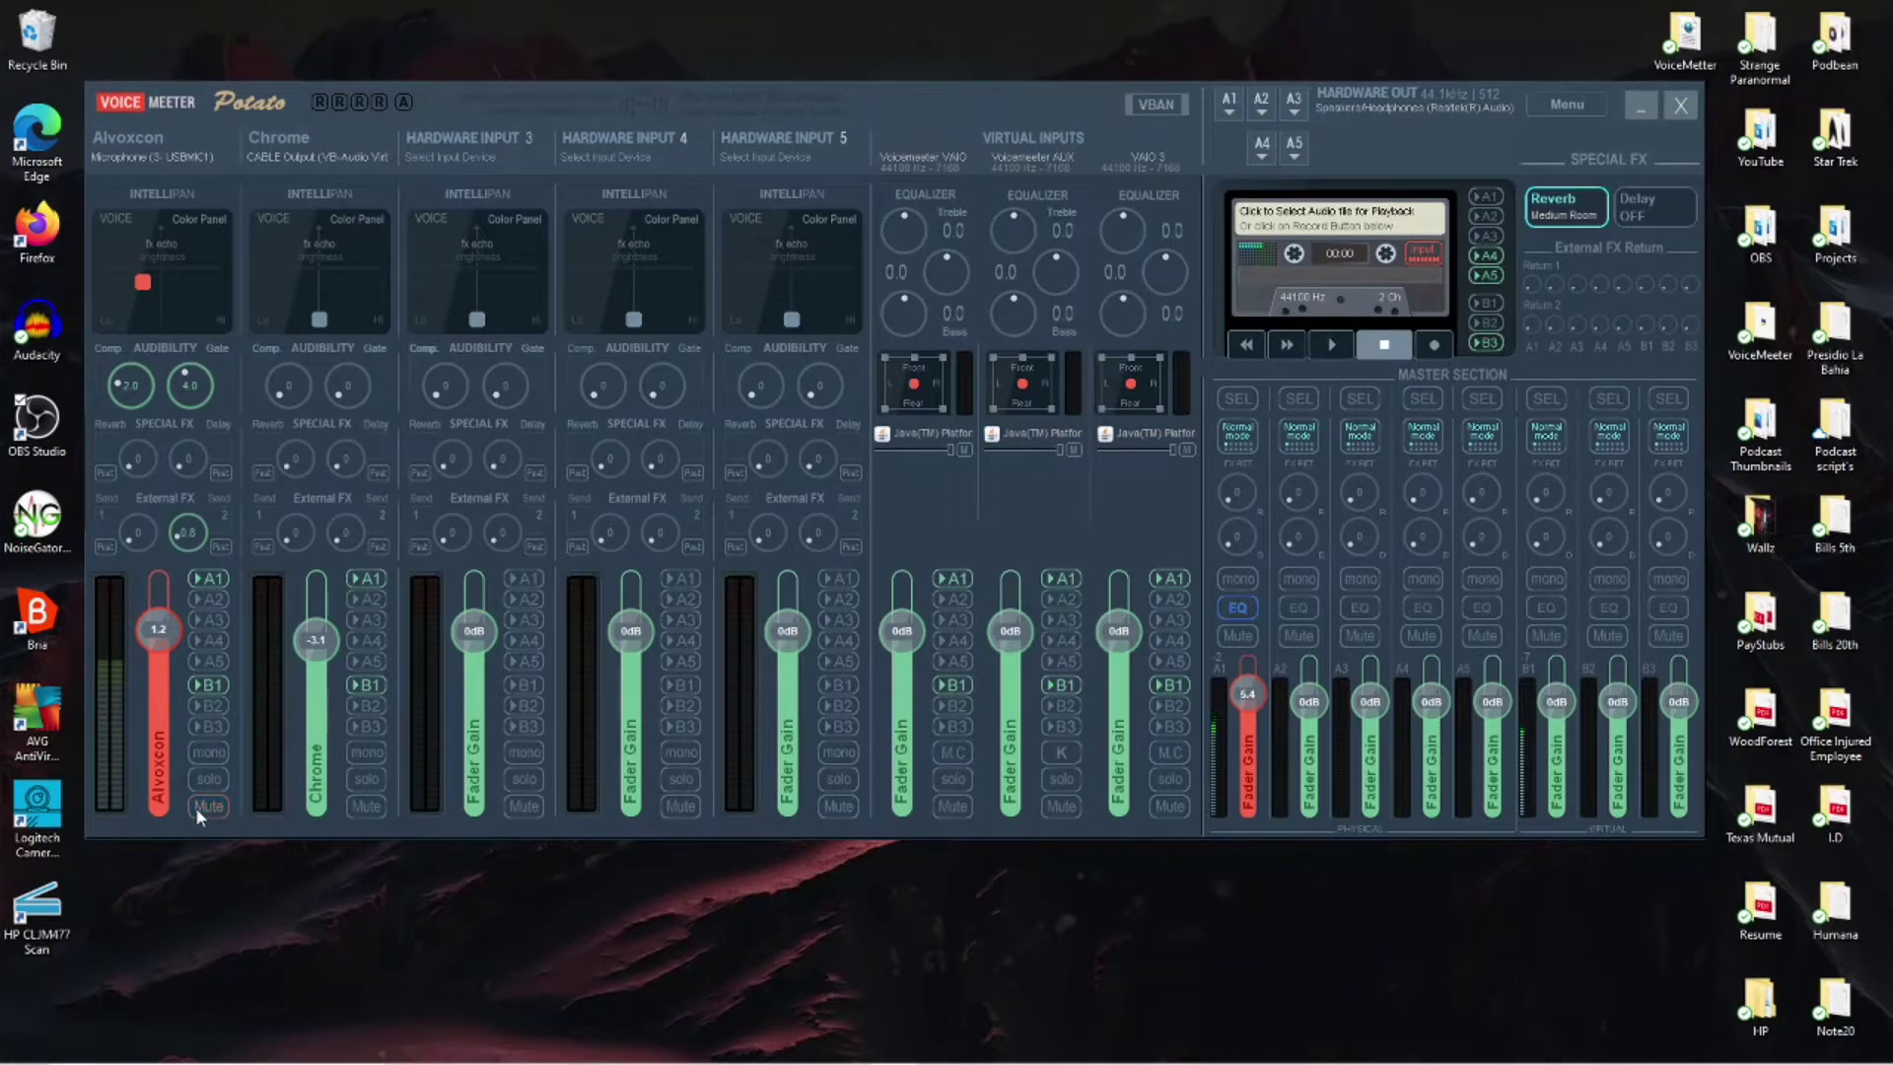
left_click(195, 807)
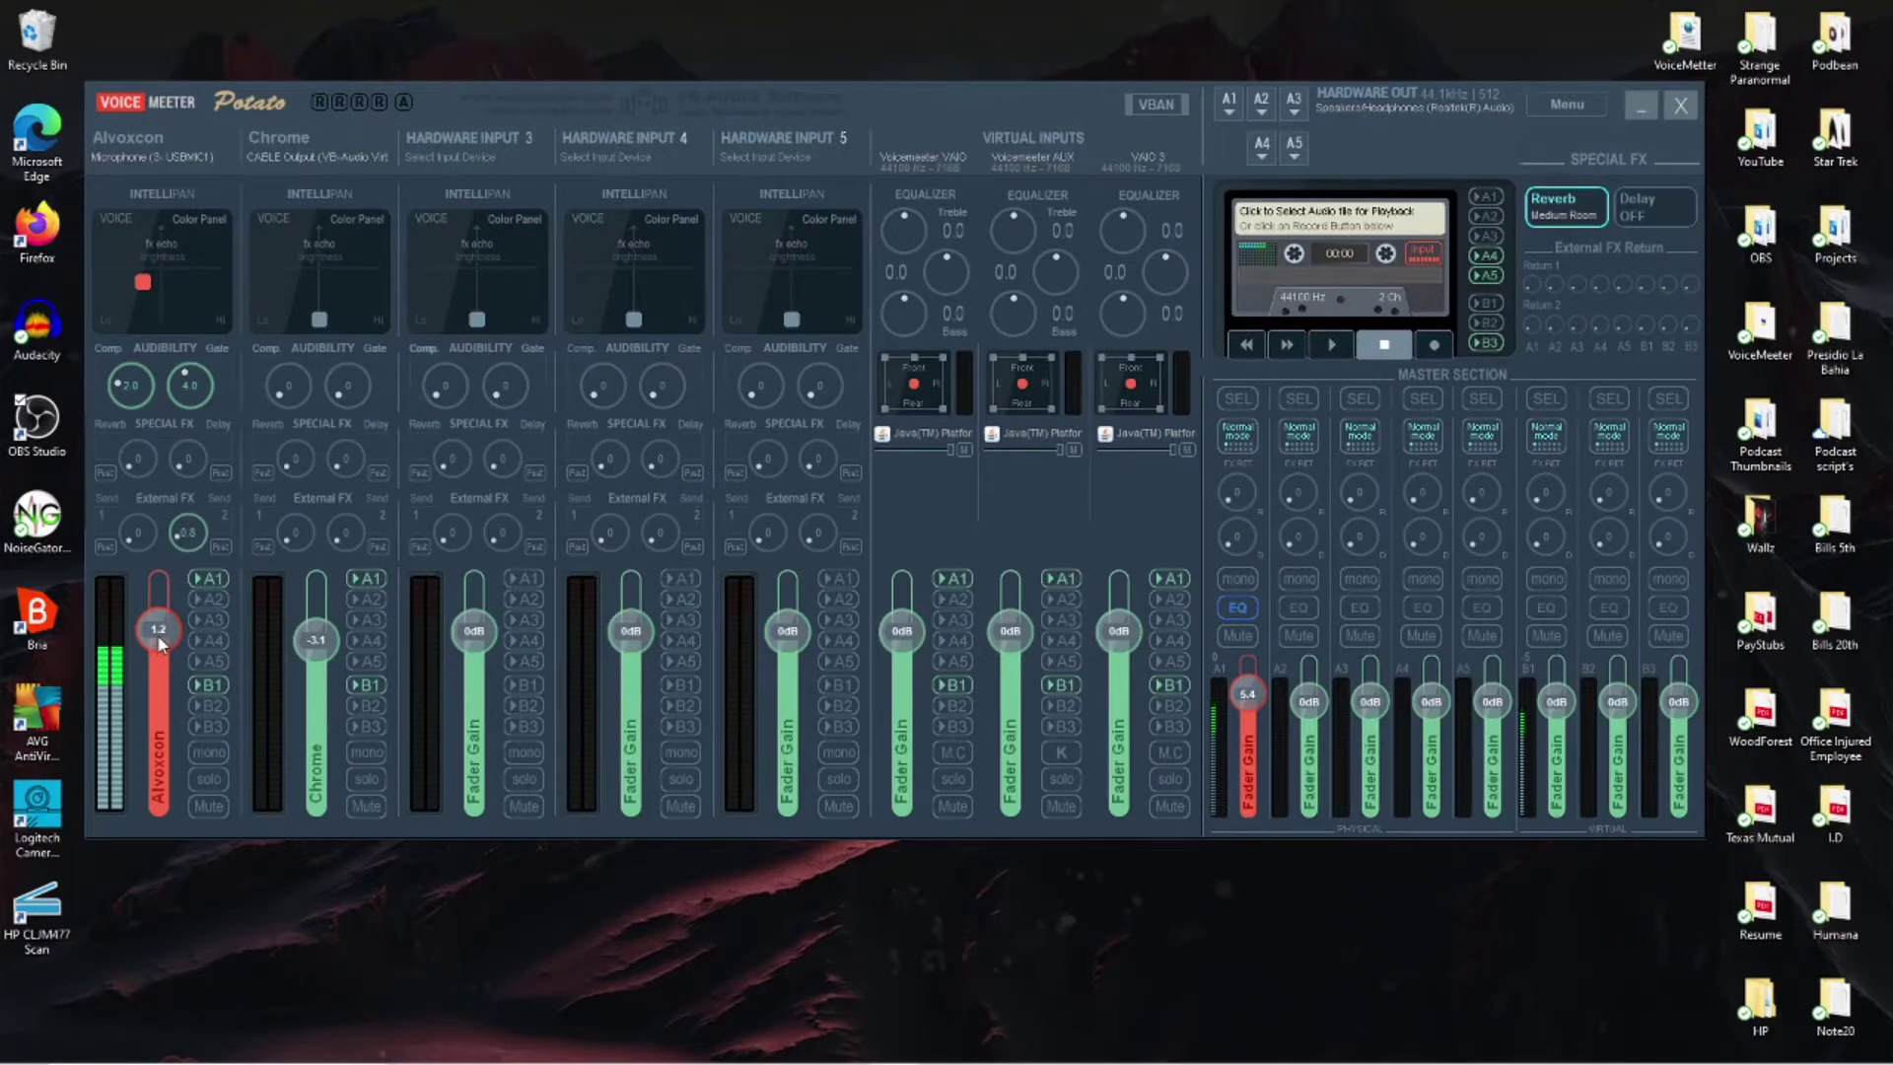
Set the Alvoxcon fader gain to -5.0 dB and raise the A1 master output gain to 12.0 dB.
left_click_drag(157, 617, 158, 621)
left_click_drag(160, 628, 160, 658)
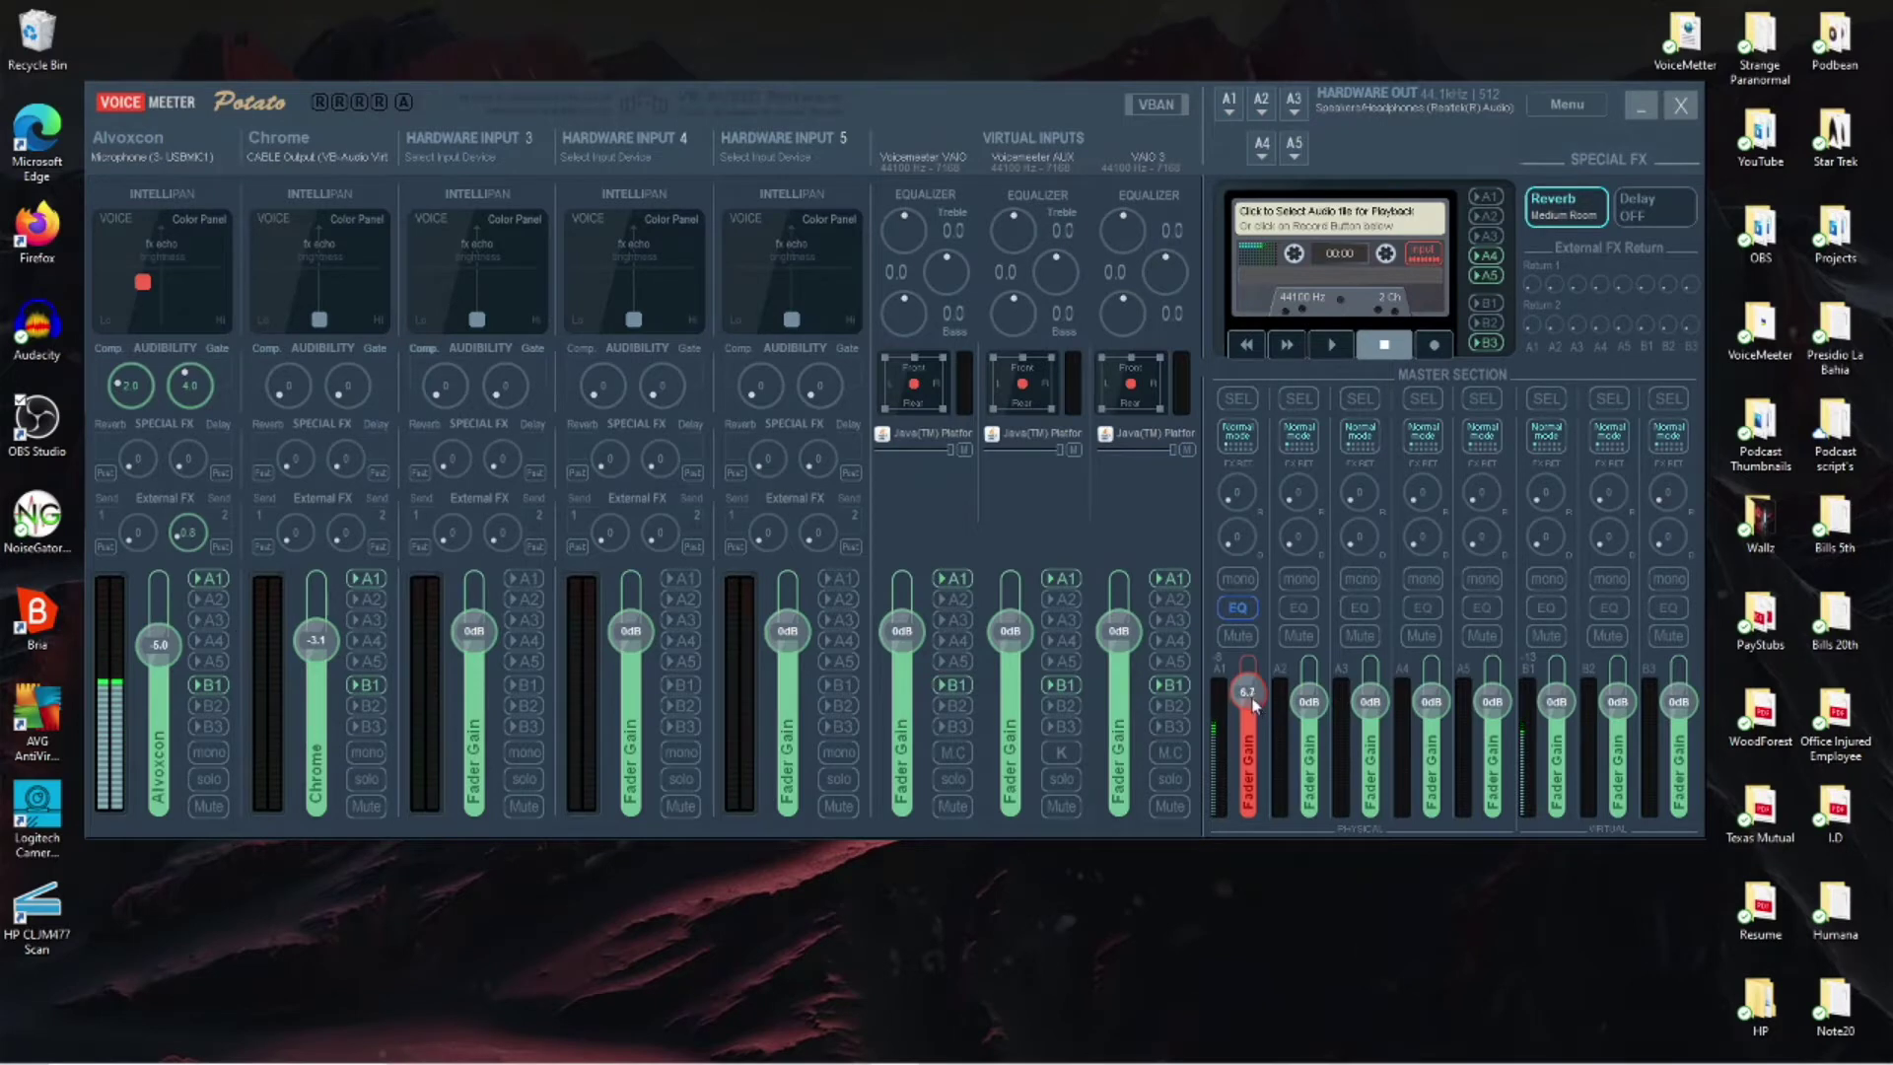
left_click_drag(1255, 708, 1256, 680)
Try the Alvoxcon voice color point near the Hi corner and return it to the Lo side.
left_click(144, 288)
left_click_drag(144, 289, 156, 337)
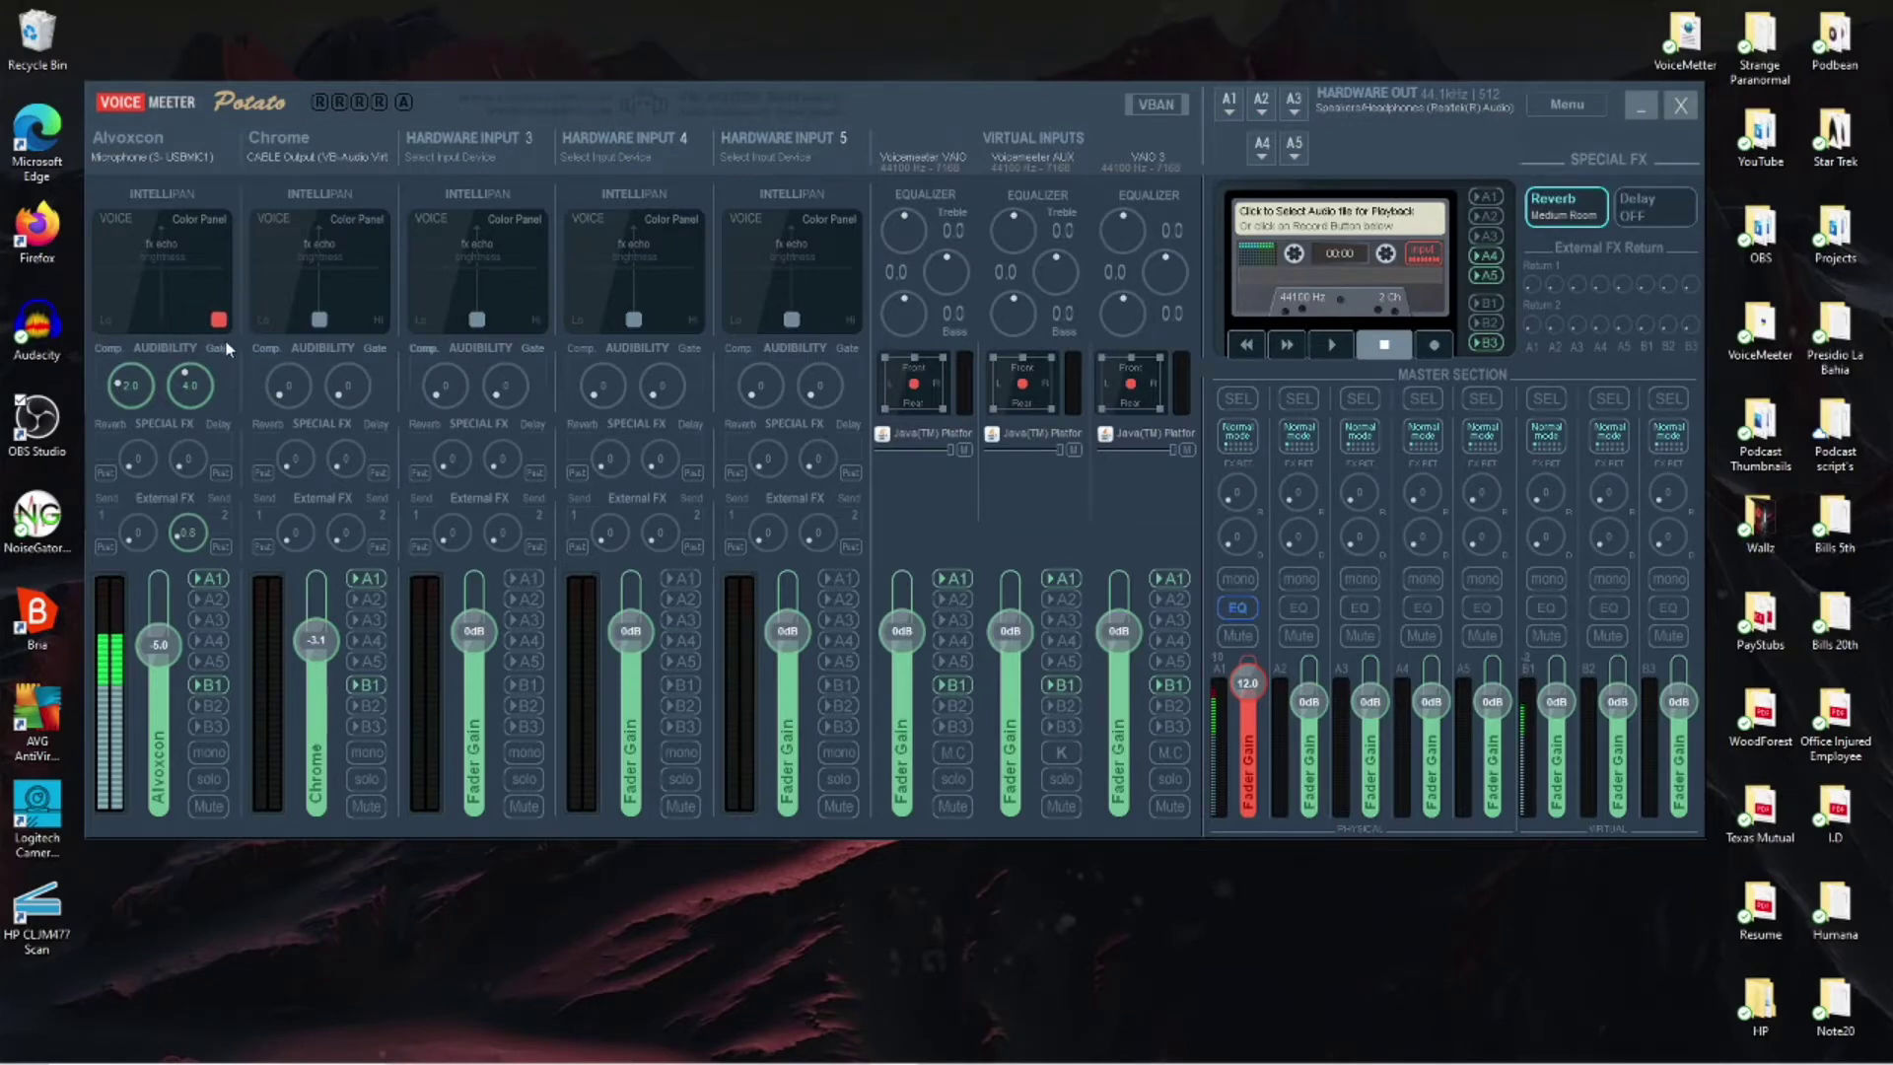
left_click_drag(225, 331, 145, 292)
Switch to Chrome, route the current tab's audio to CABLE Input (VB-Audio Virtual Cable) with the AudioPick extension, and close the browser.
left_click(1641, 105)
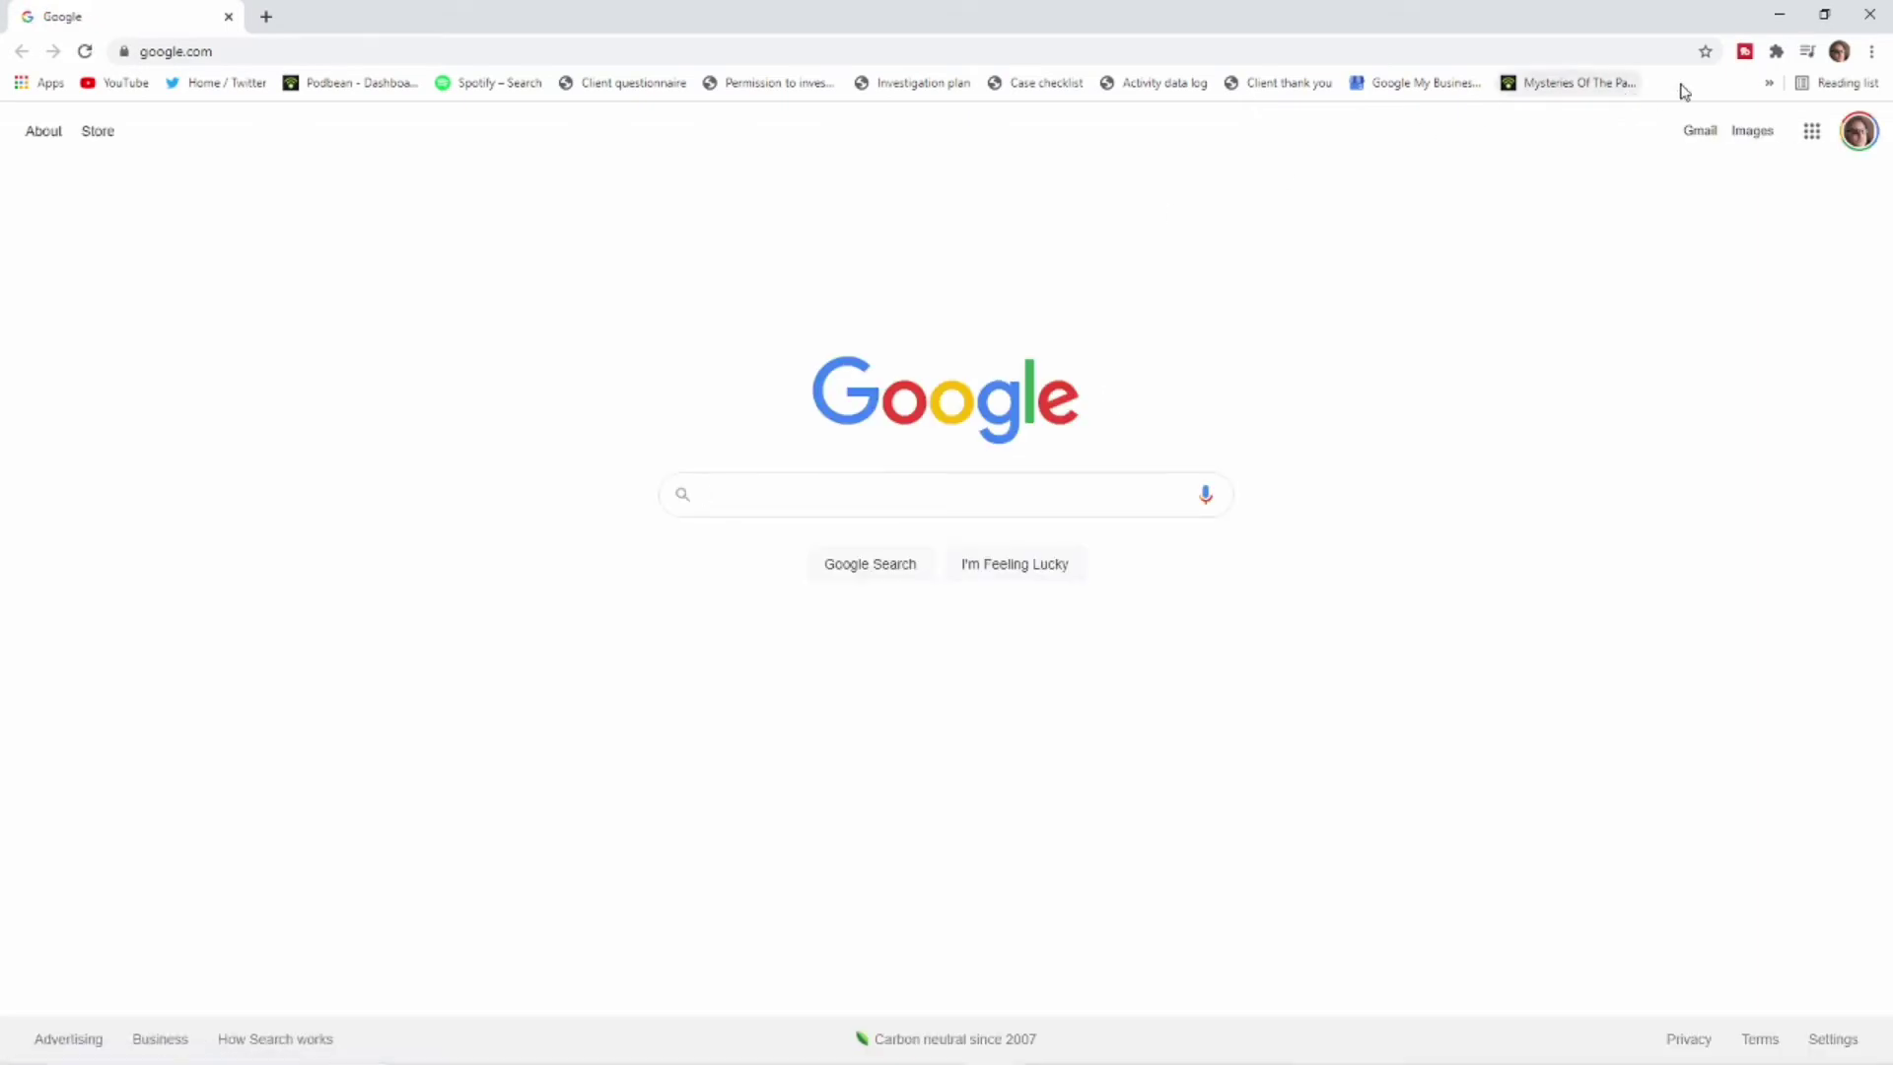
left_click(1777, 53)
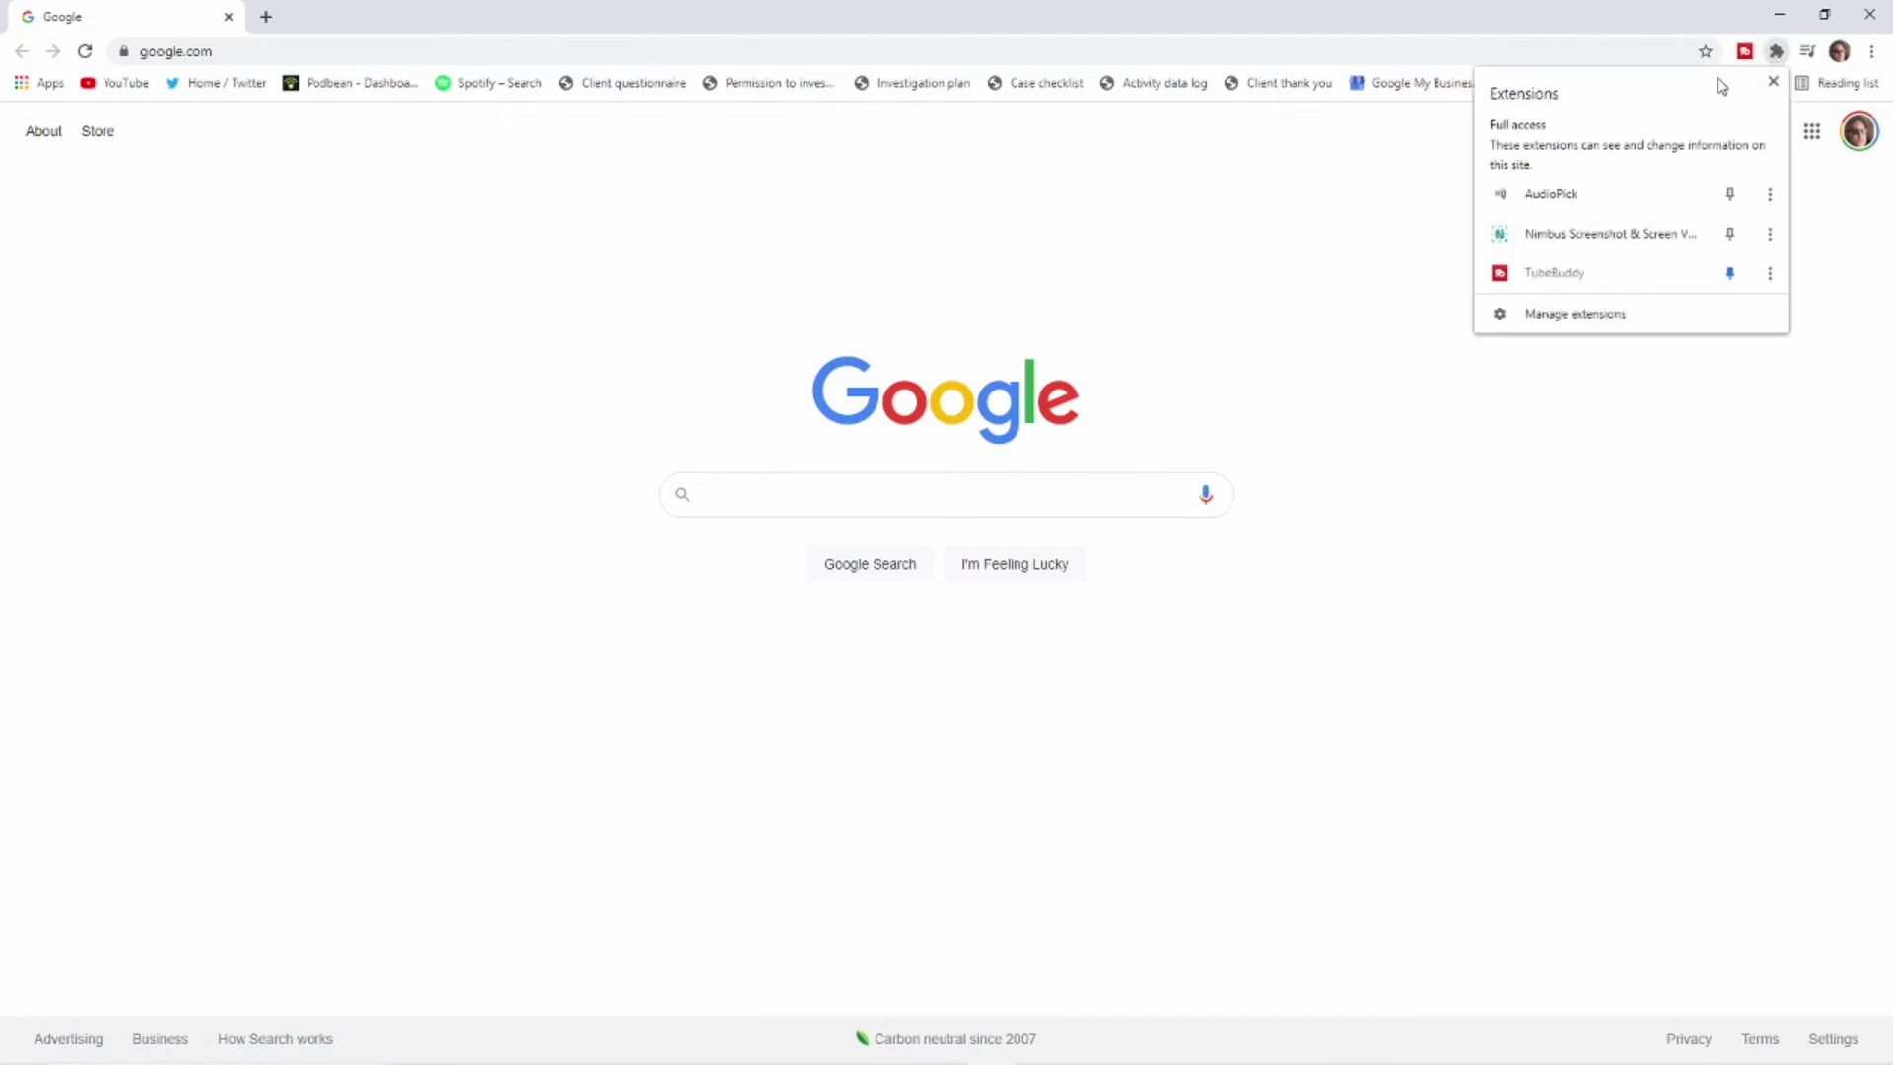
left_click(1548, 197)
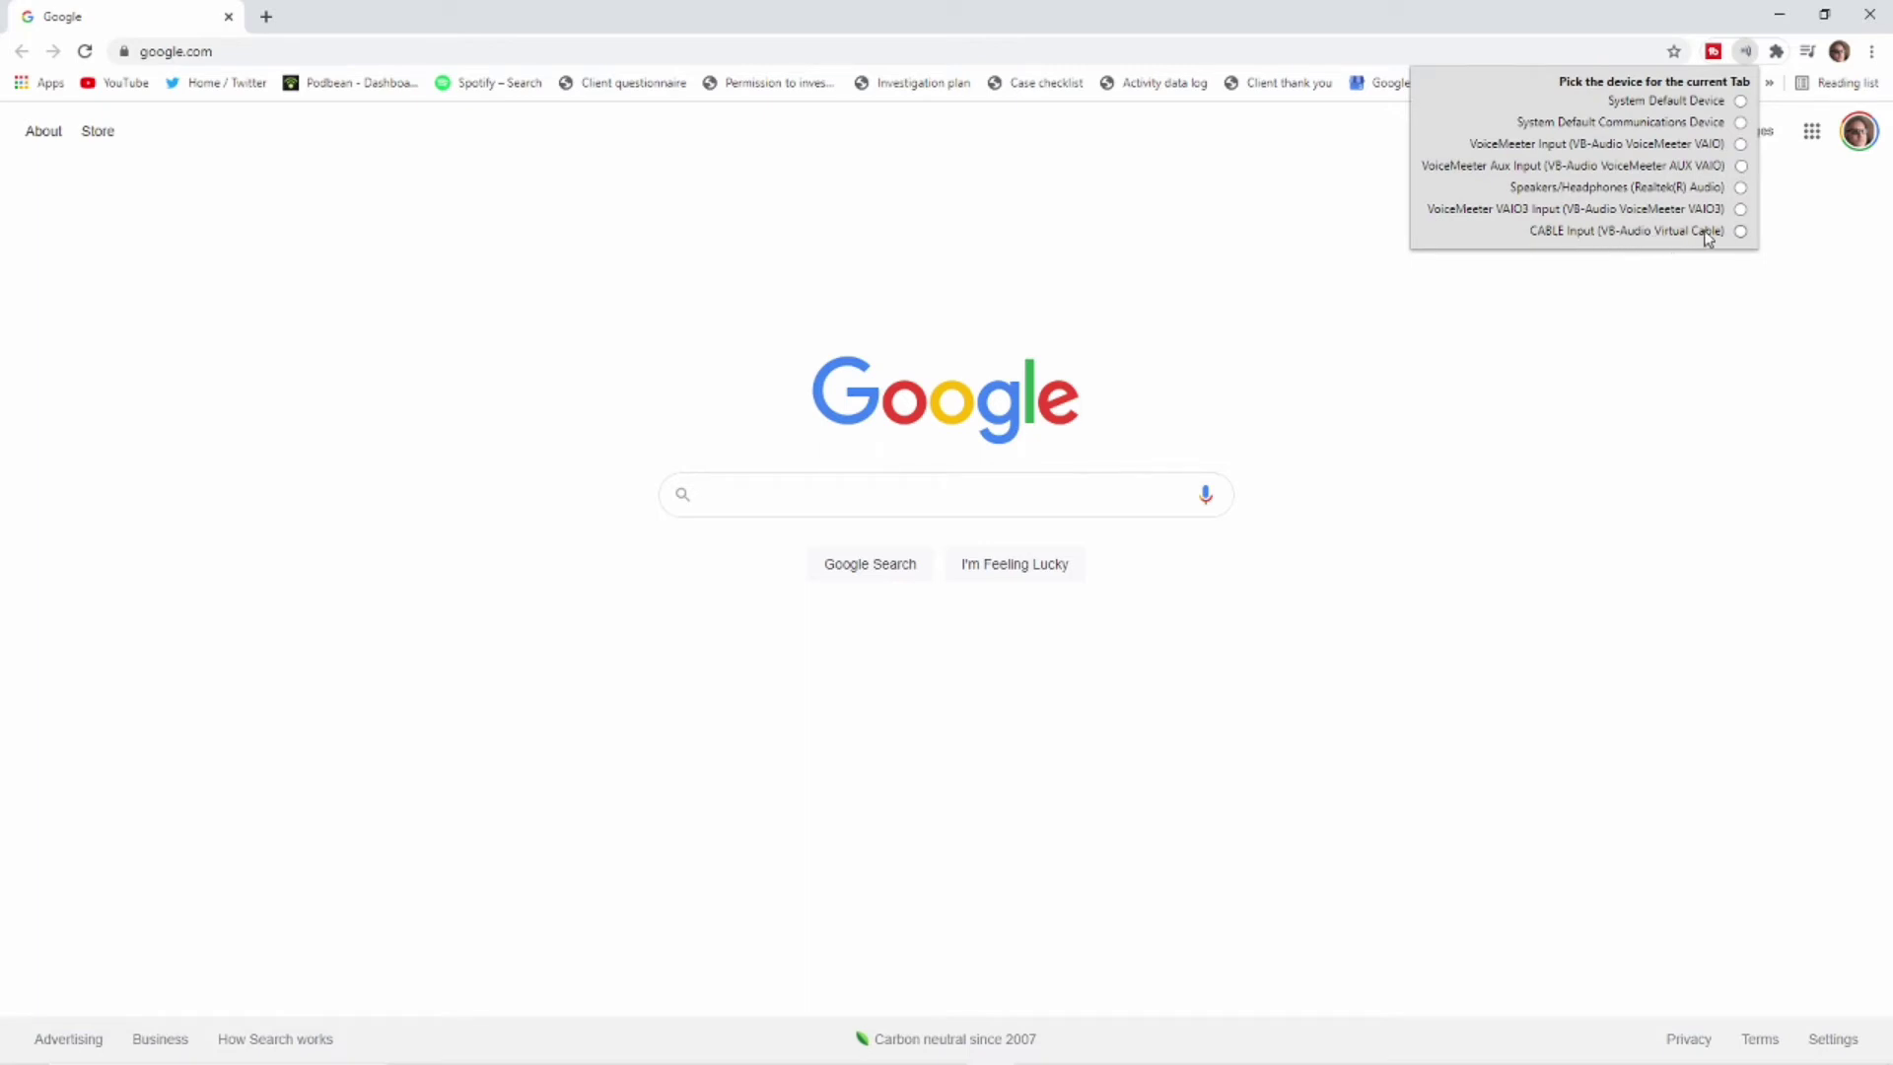
left_click(1740, 231)
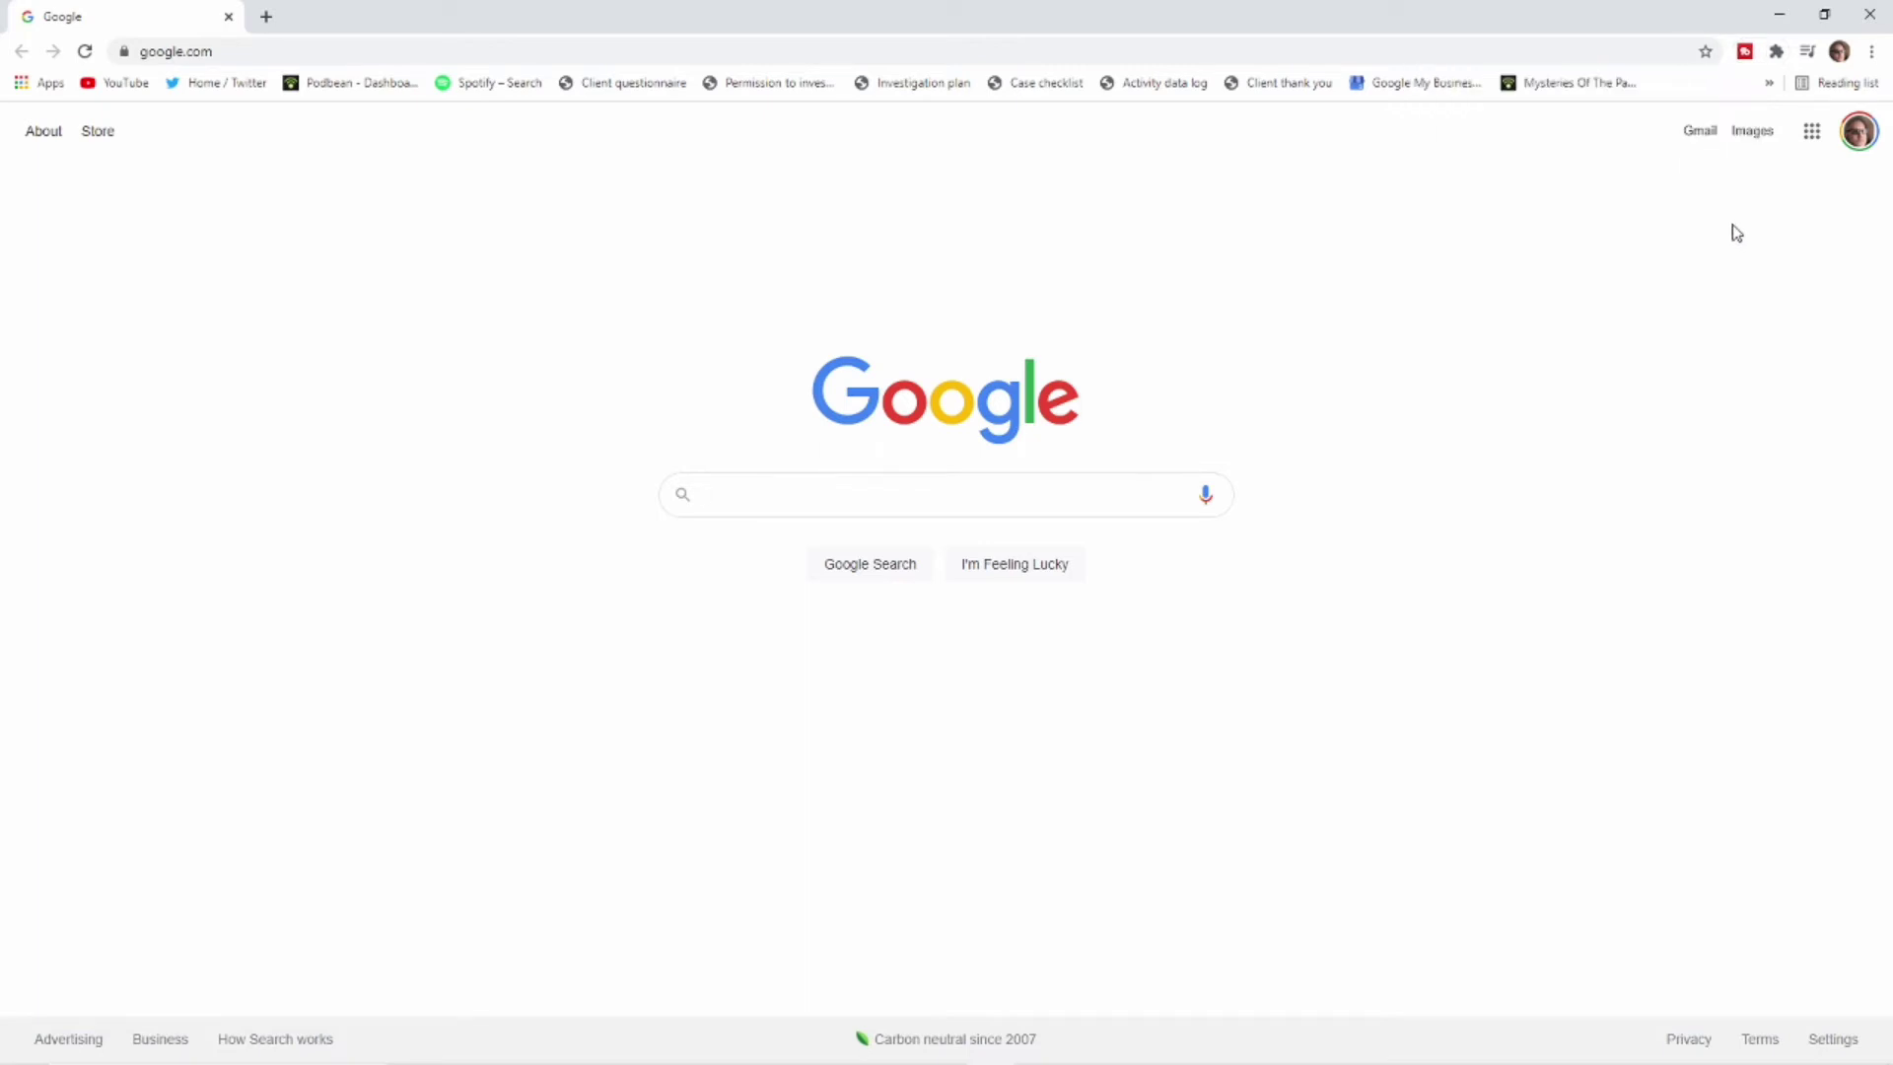
left_click(1871, 15)
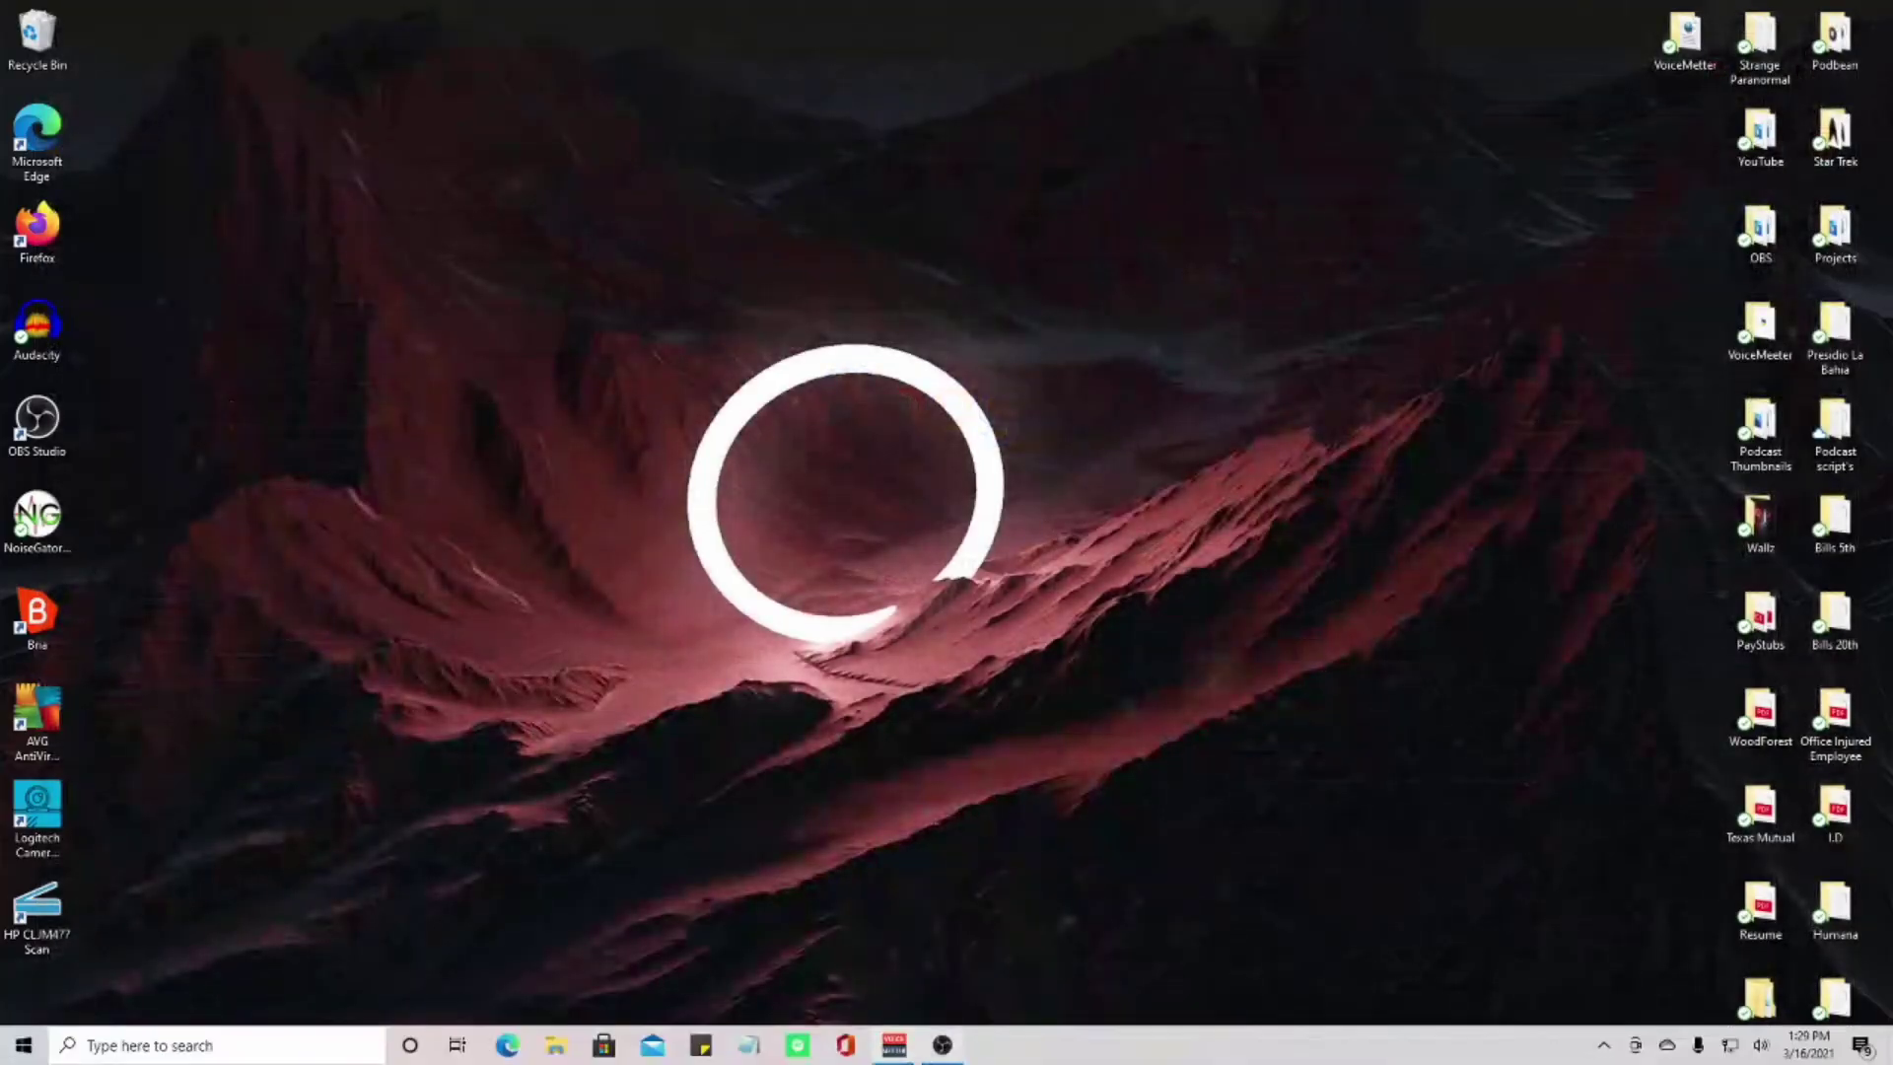
Return to Voicemeeter and check the Chrome strip's input device list and its label.
left_click(905, 1047)
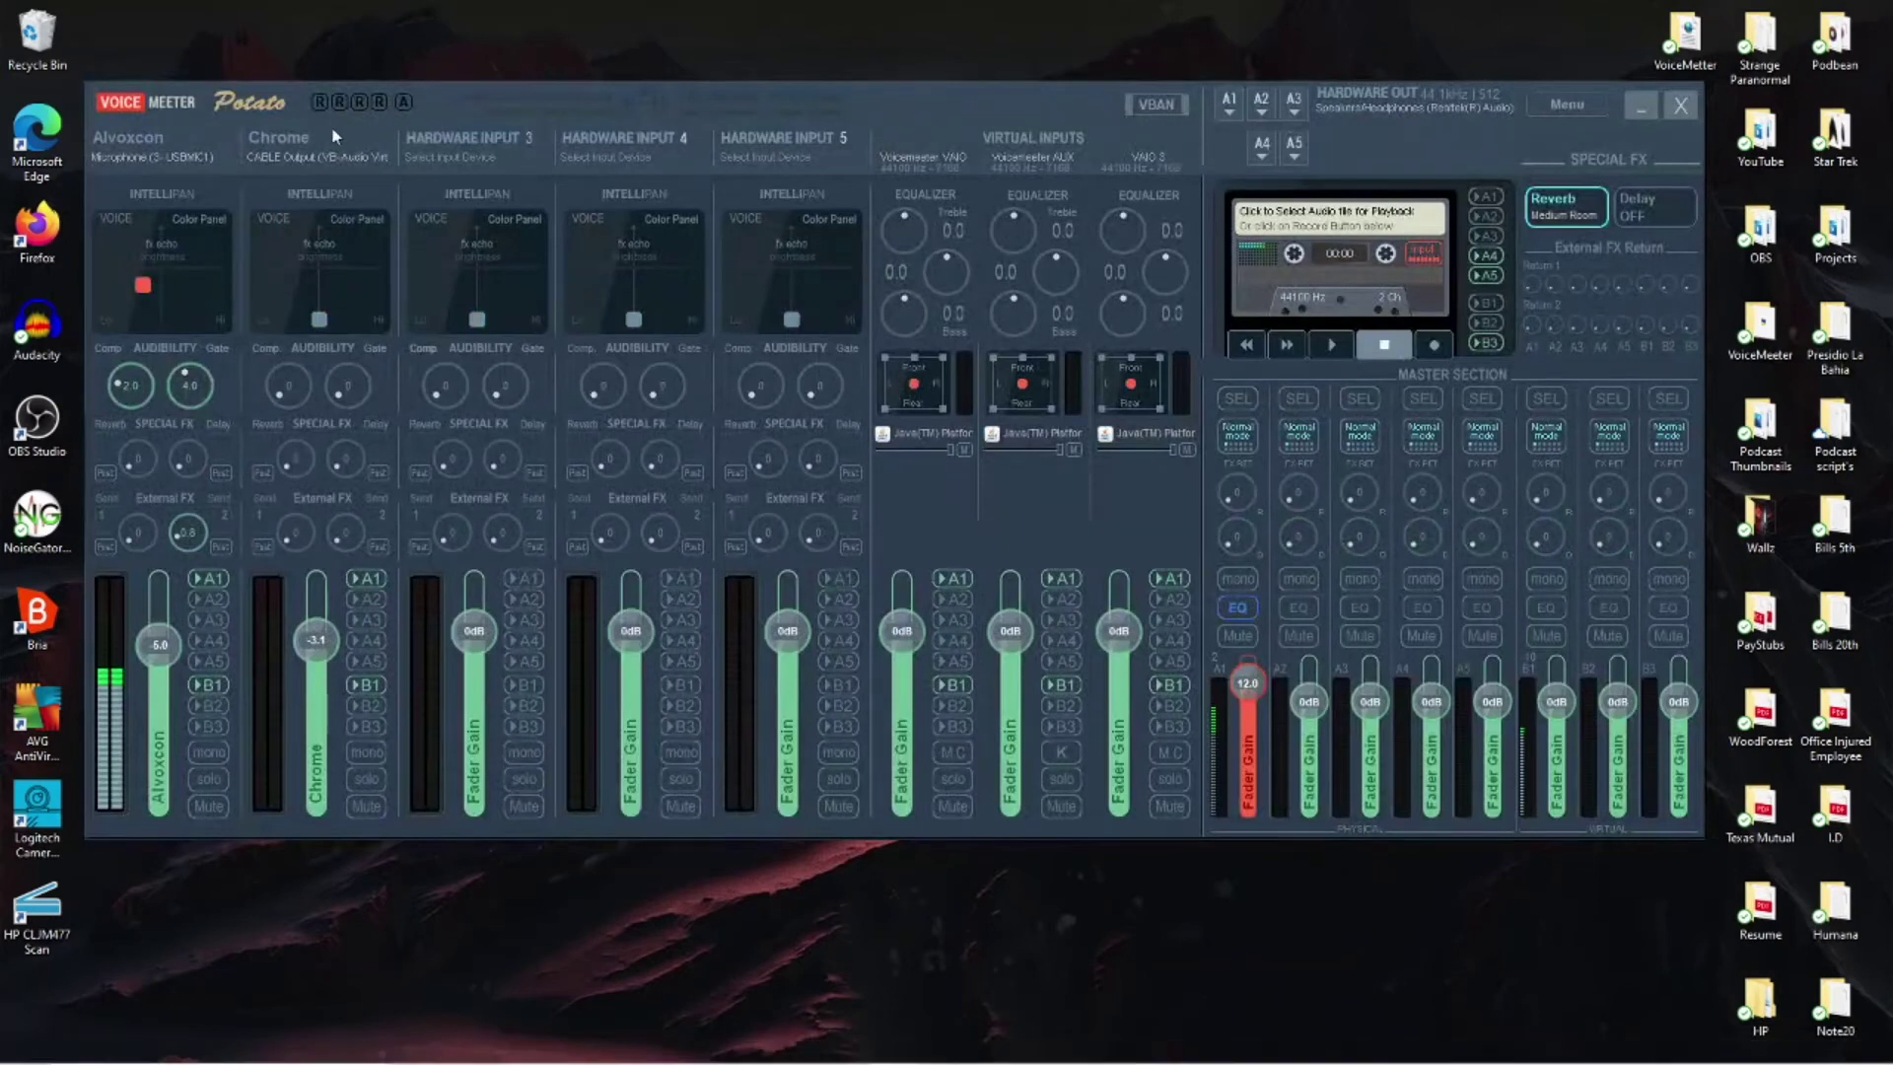
left_click(293, 155)
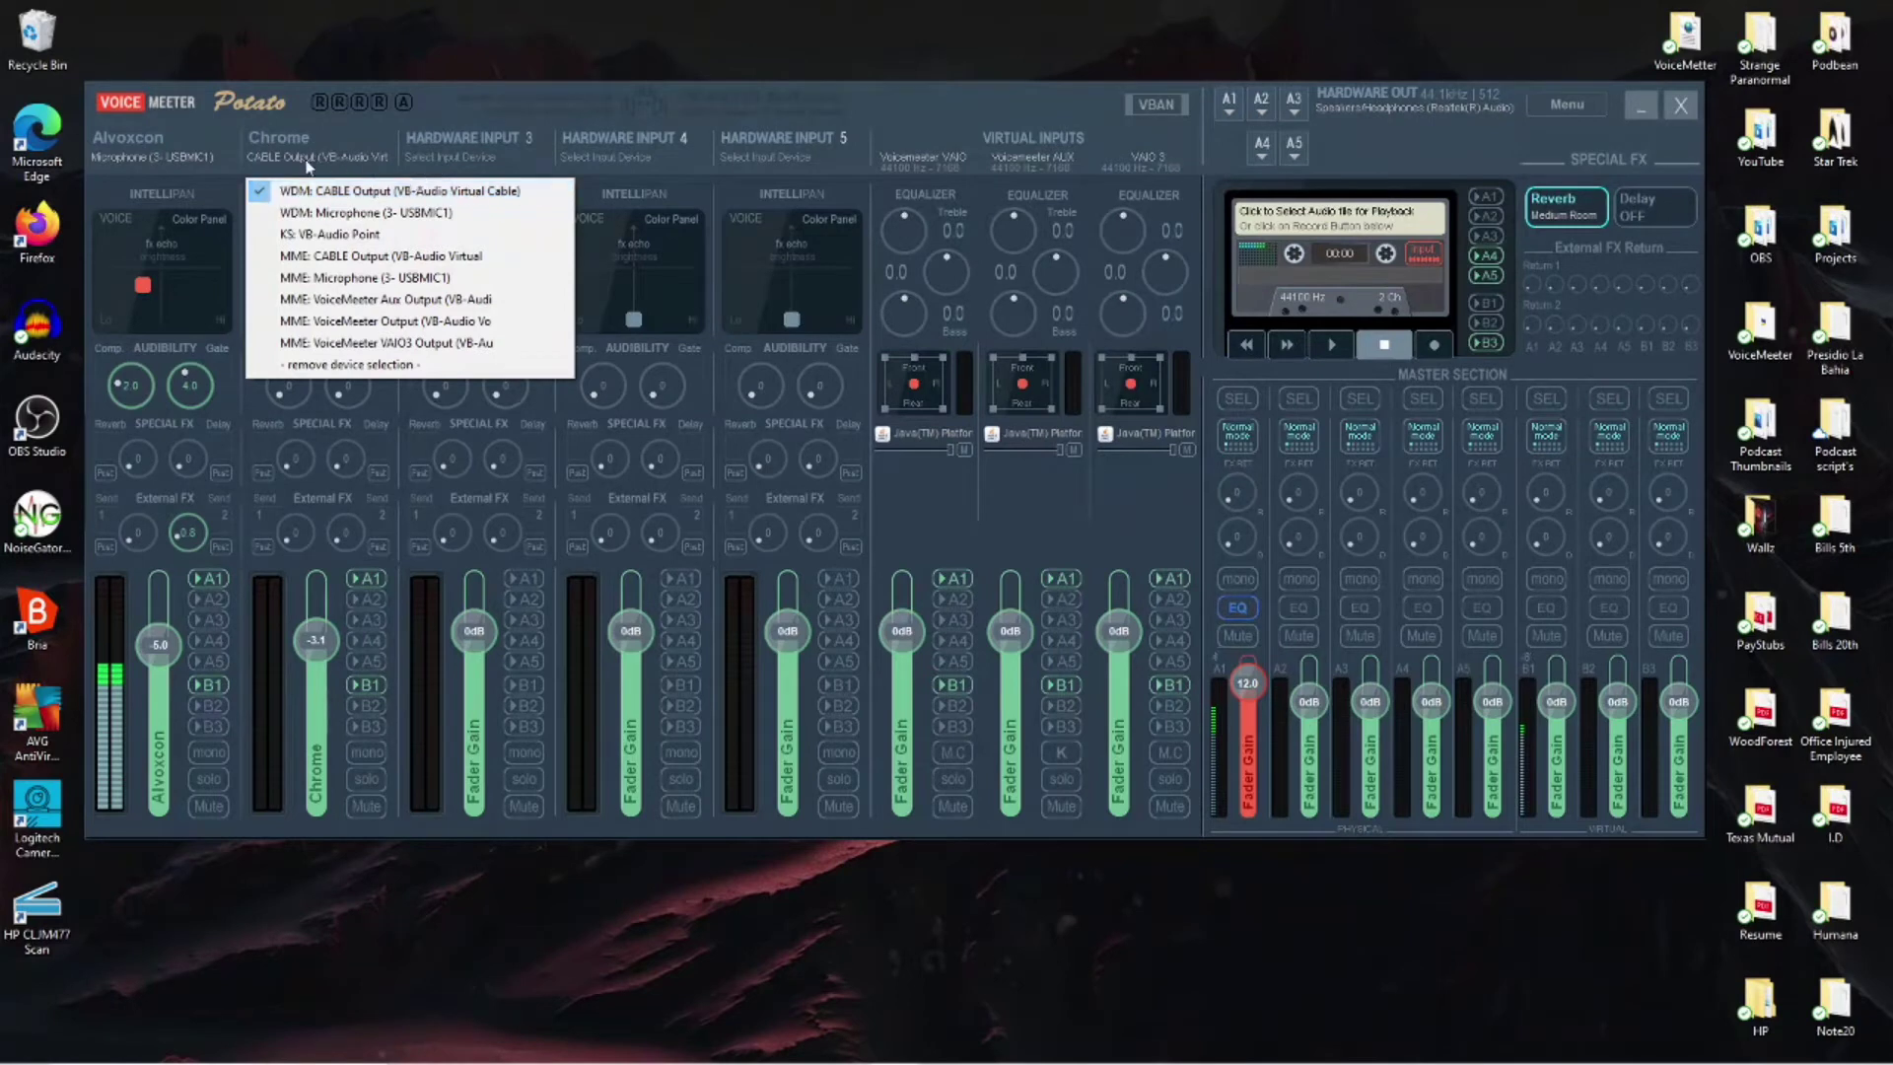
left_click(284, 132)
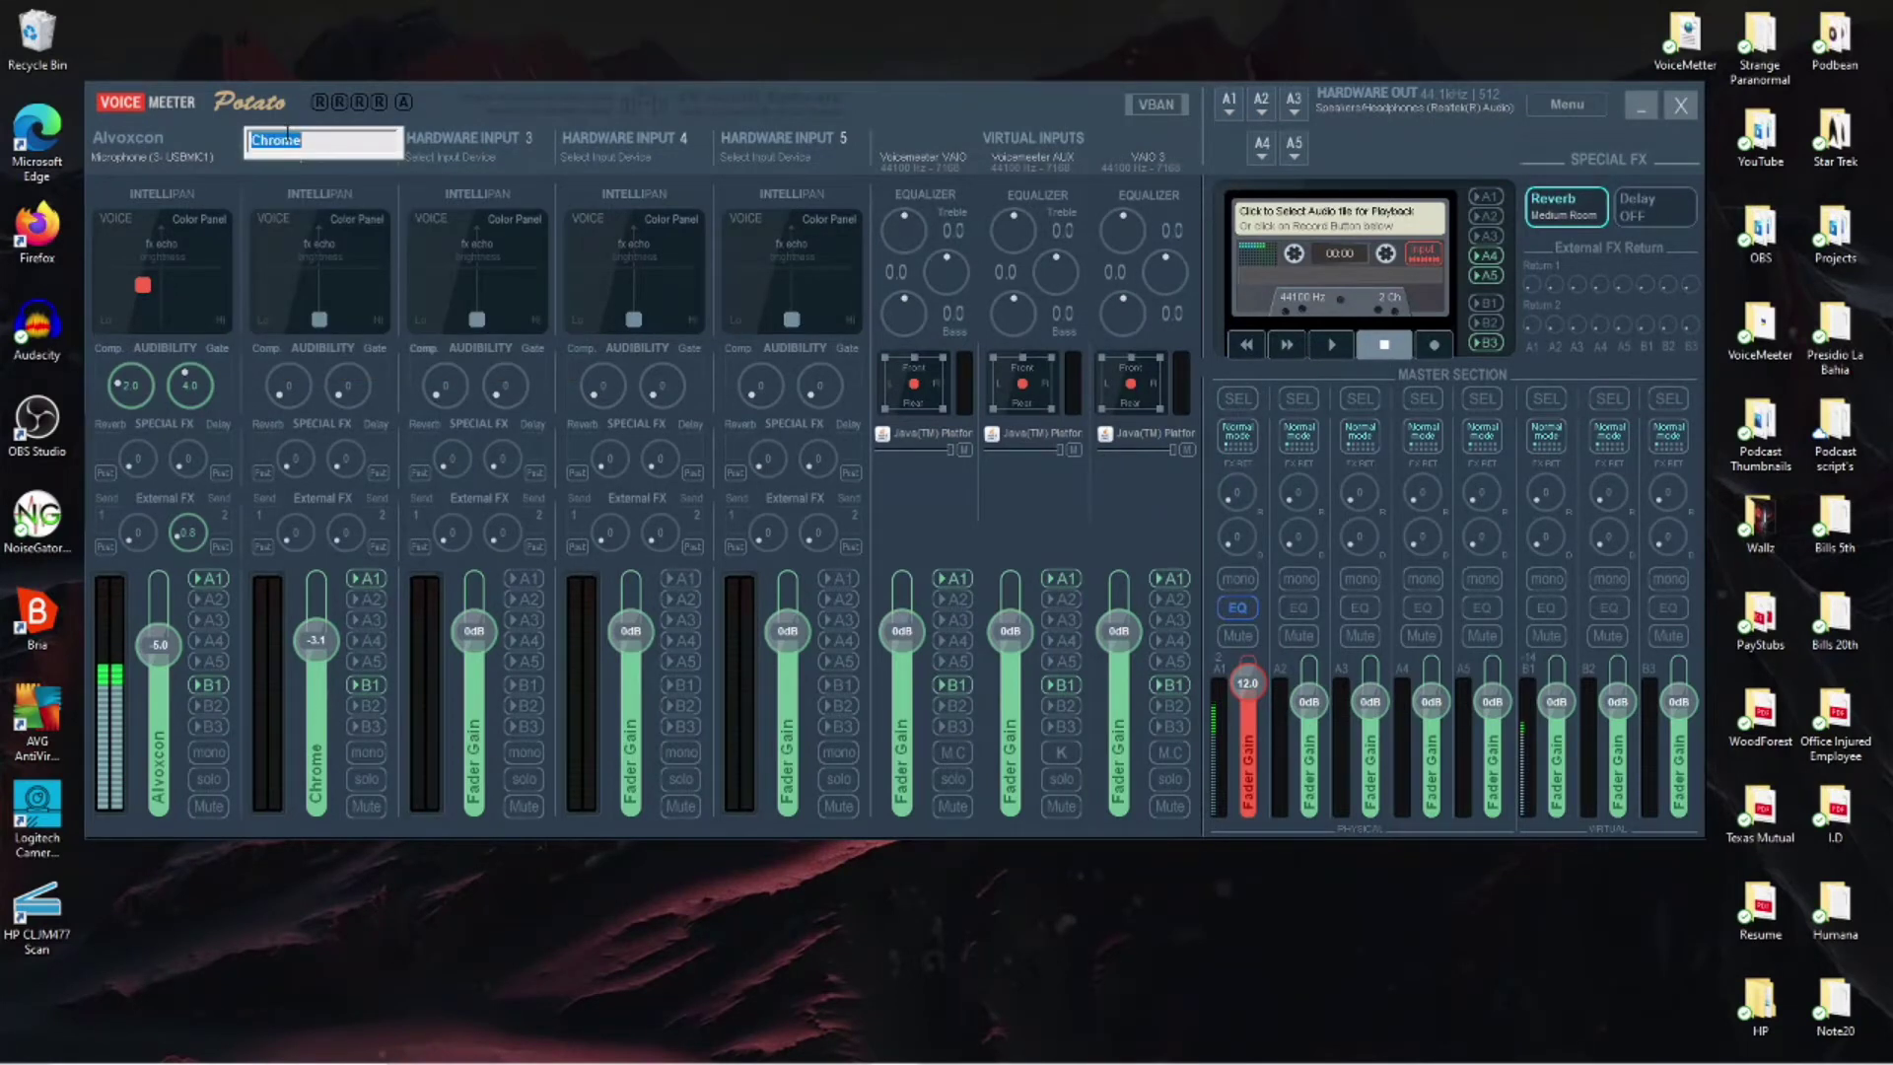
key("Return")
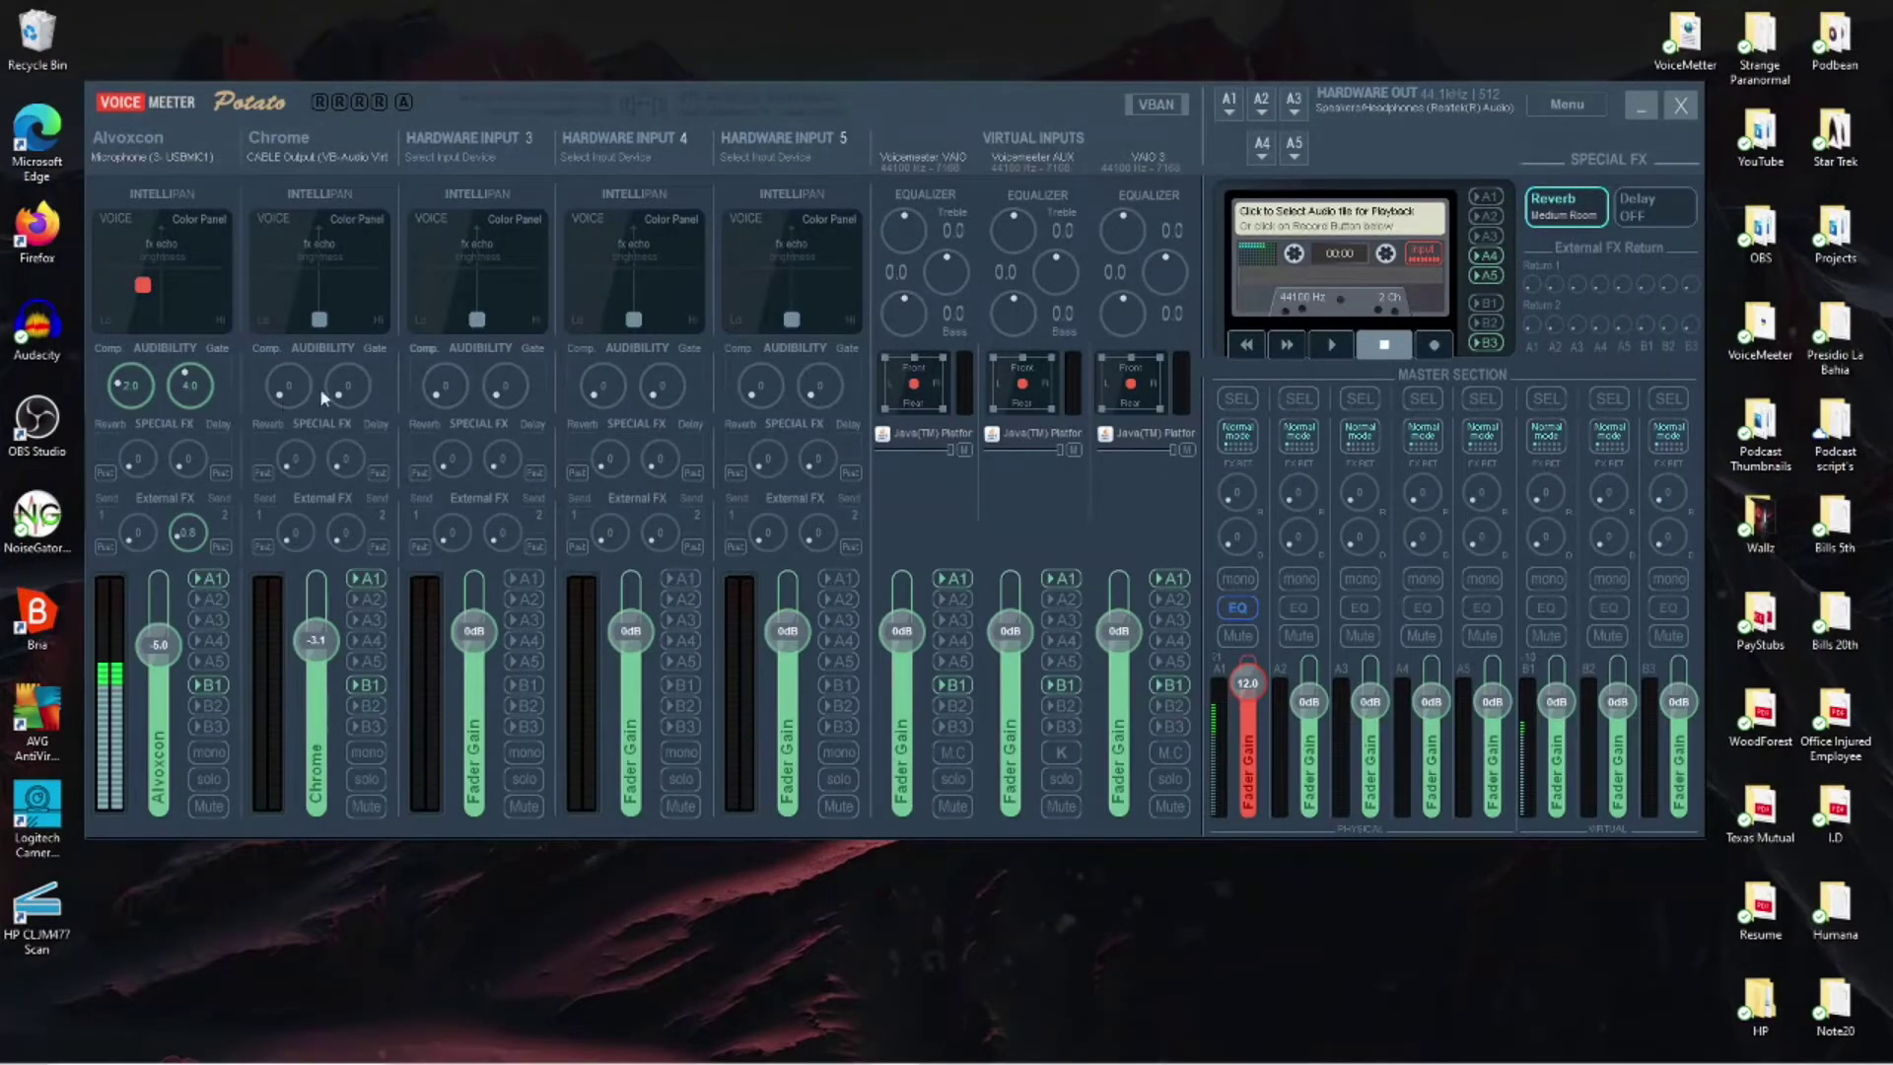
Set the Chrome strip's gate to 3.5 and compressor to about 2, and raise its External FX send 2.
mouse_move(341, 406)
left_mouse_down()
mouse_move(329, 374)
mouse_move(344, 371)
left_mouse_up()
left_click_drag(344, 550, 326, 535)
left_click_drag(283, 398, 263, 375)
Bring up NoiseGator, examine its input, output, threshold and additional settings, and minimize it again.
mouse_move(1073, 1020)
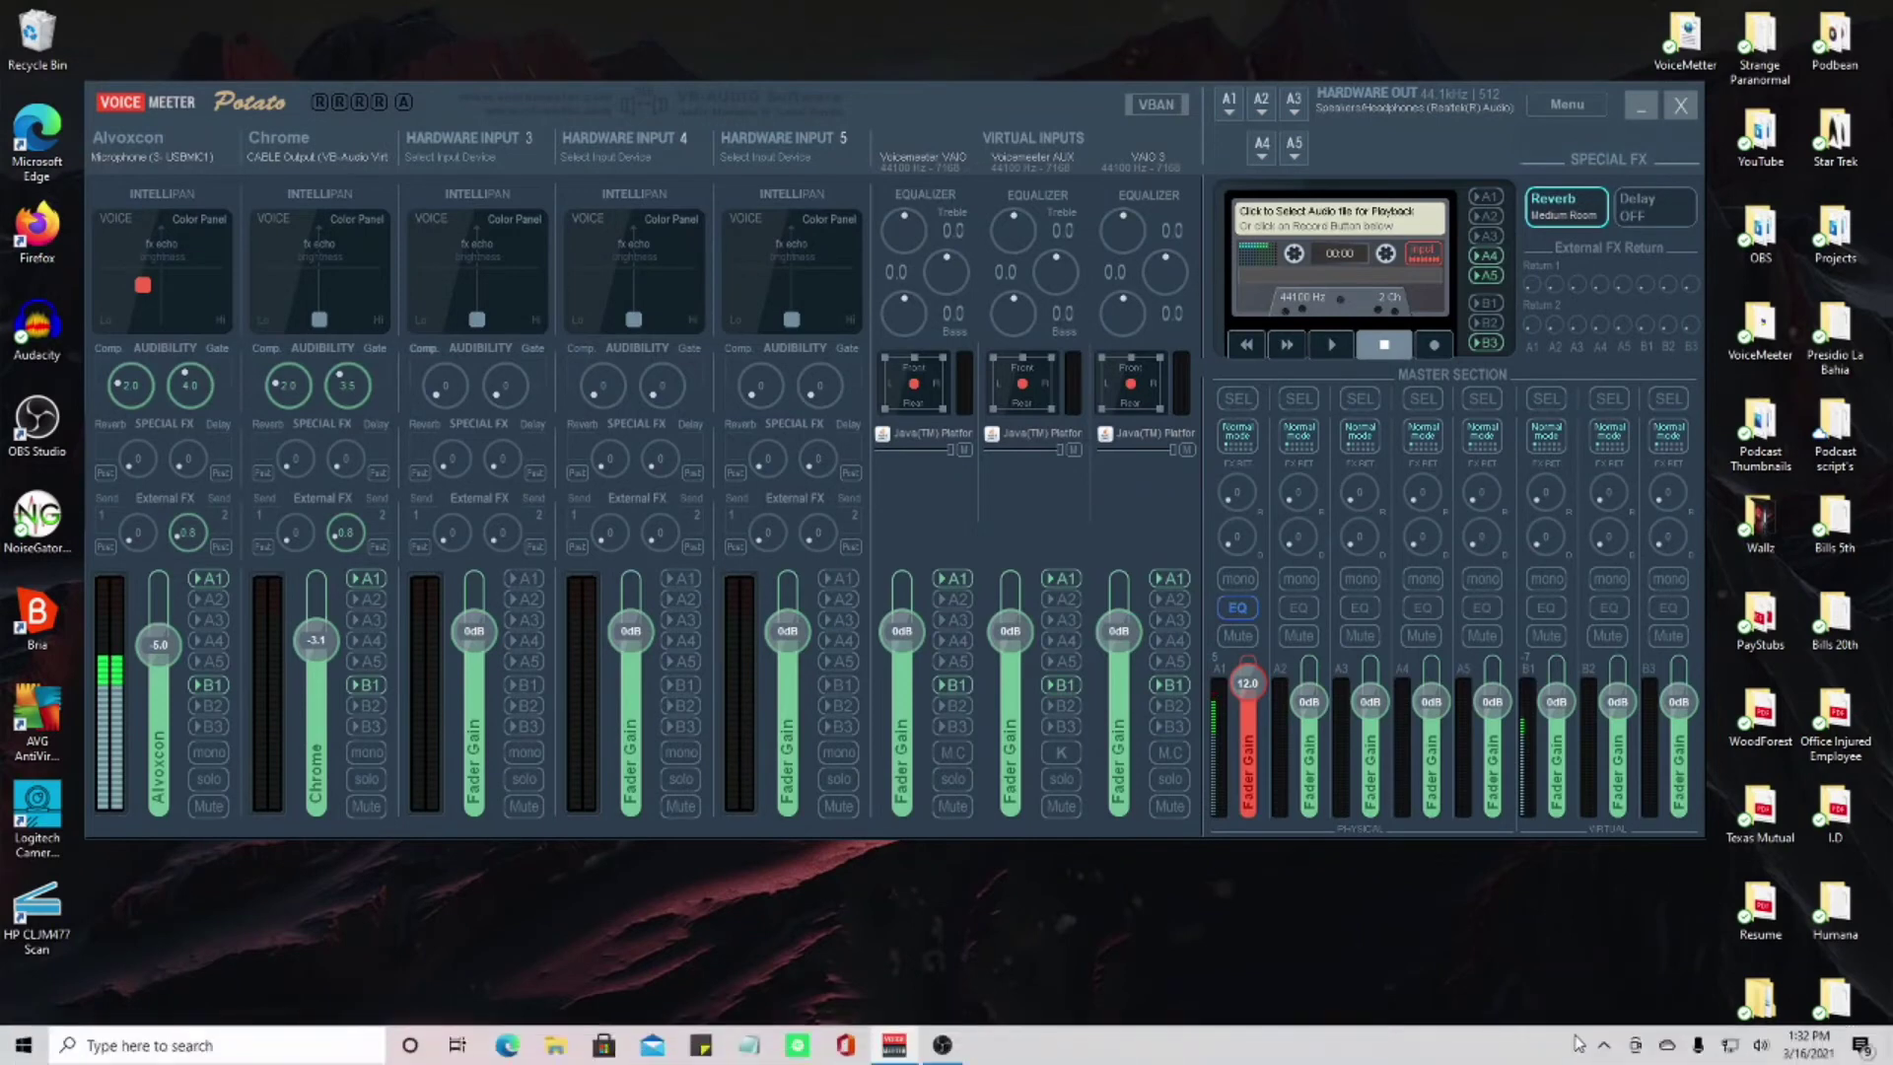
left_click(1604, 1045)
left_click(1565, 966)
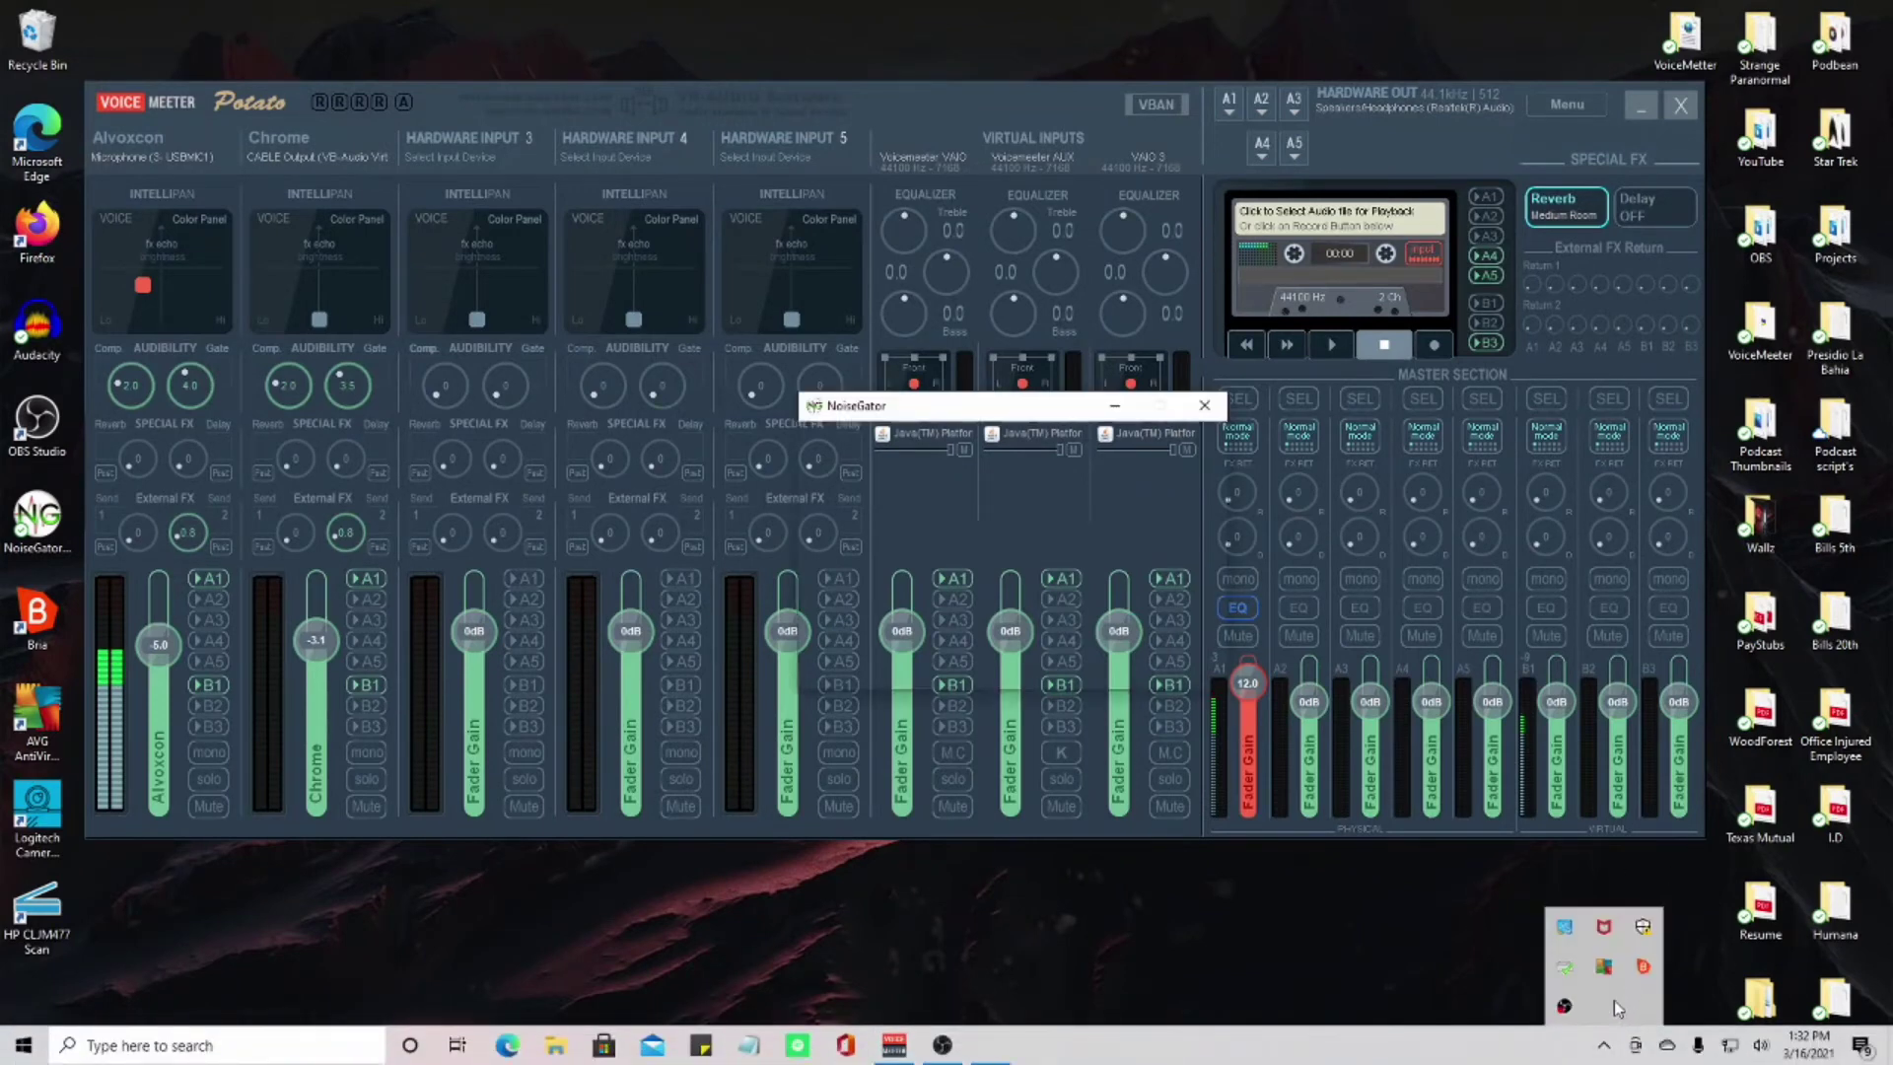
left_click_drag(1019, 402, 956, 405)
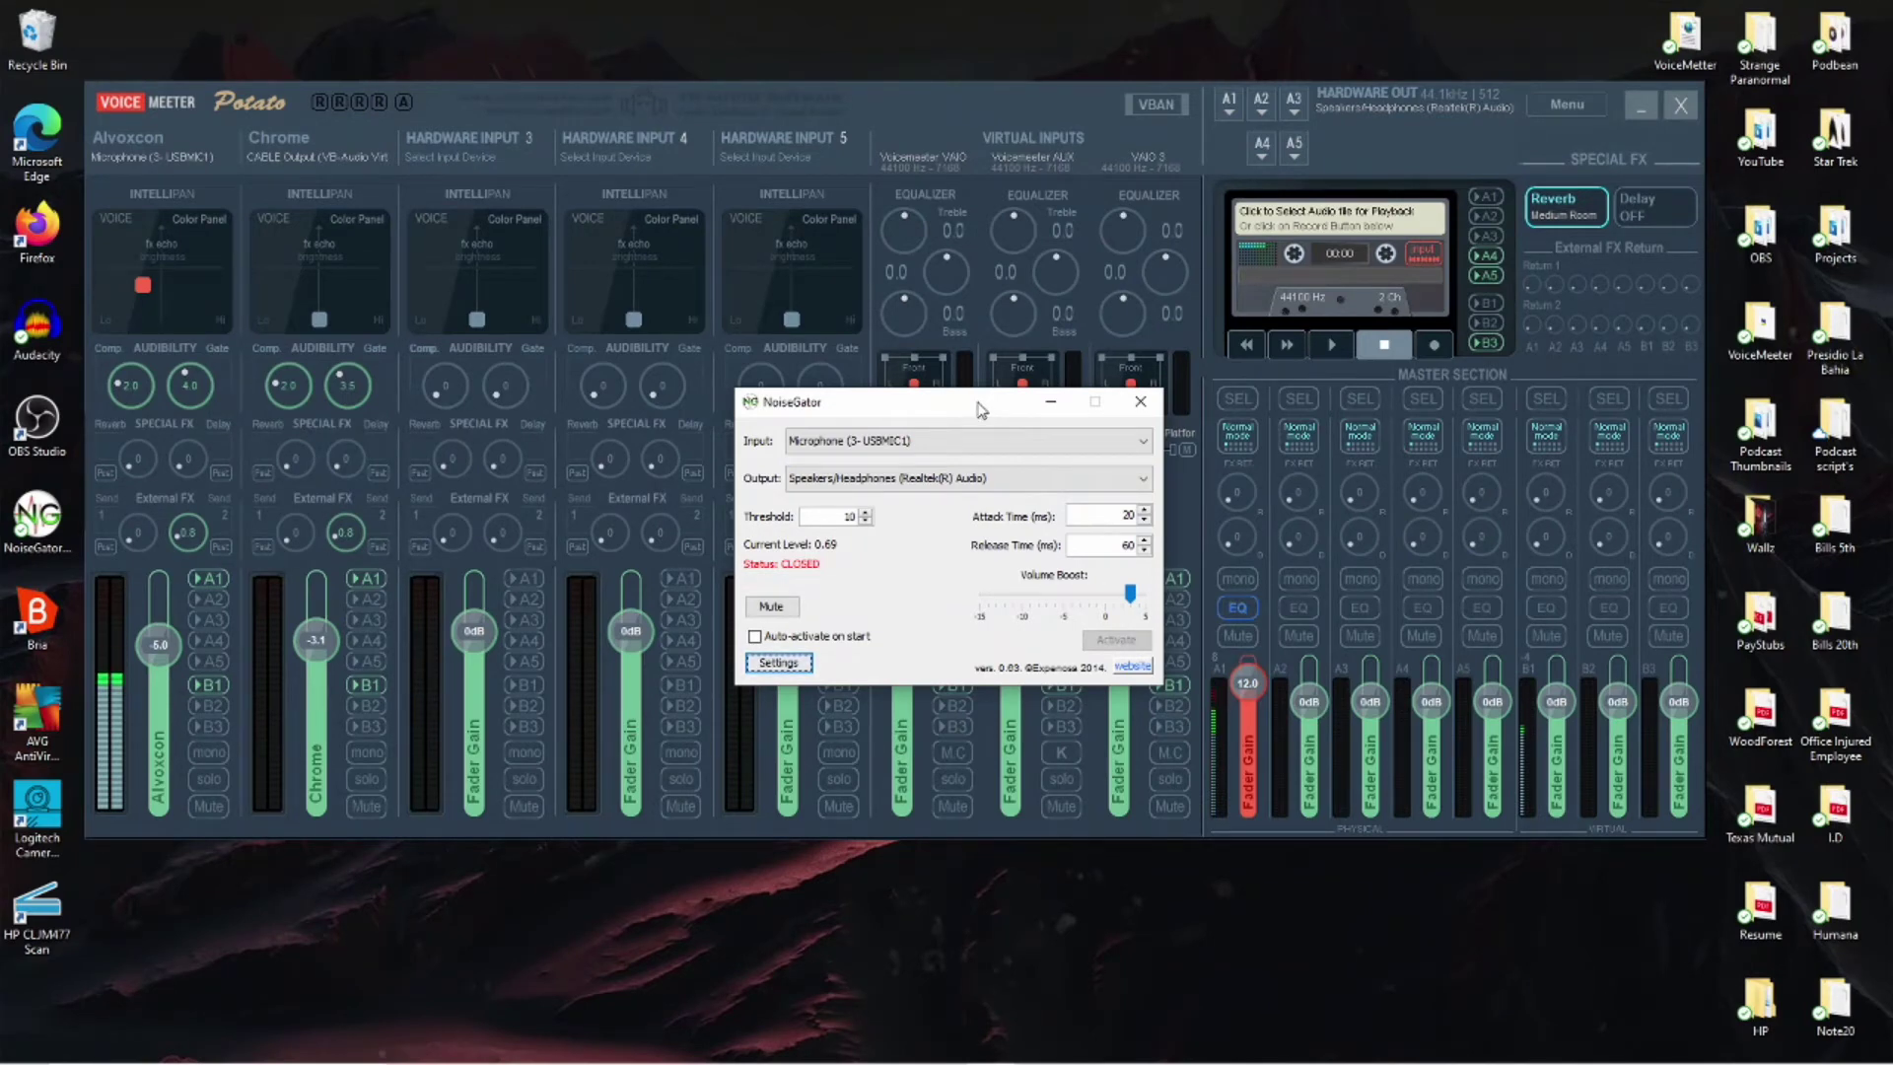
left_click(779, 666)
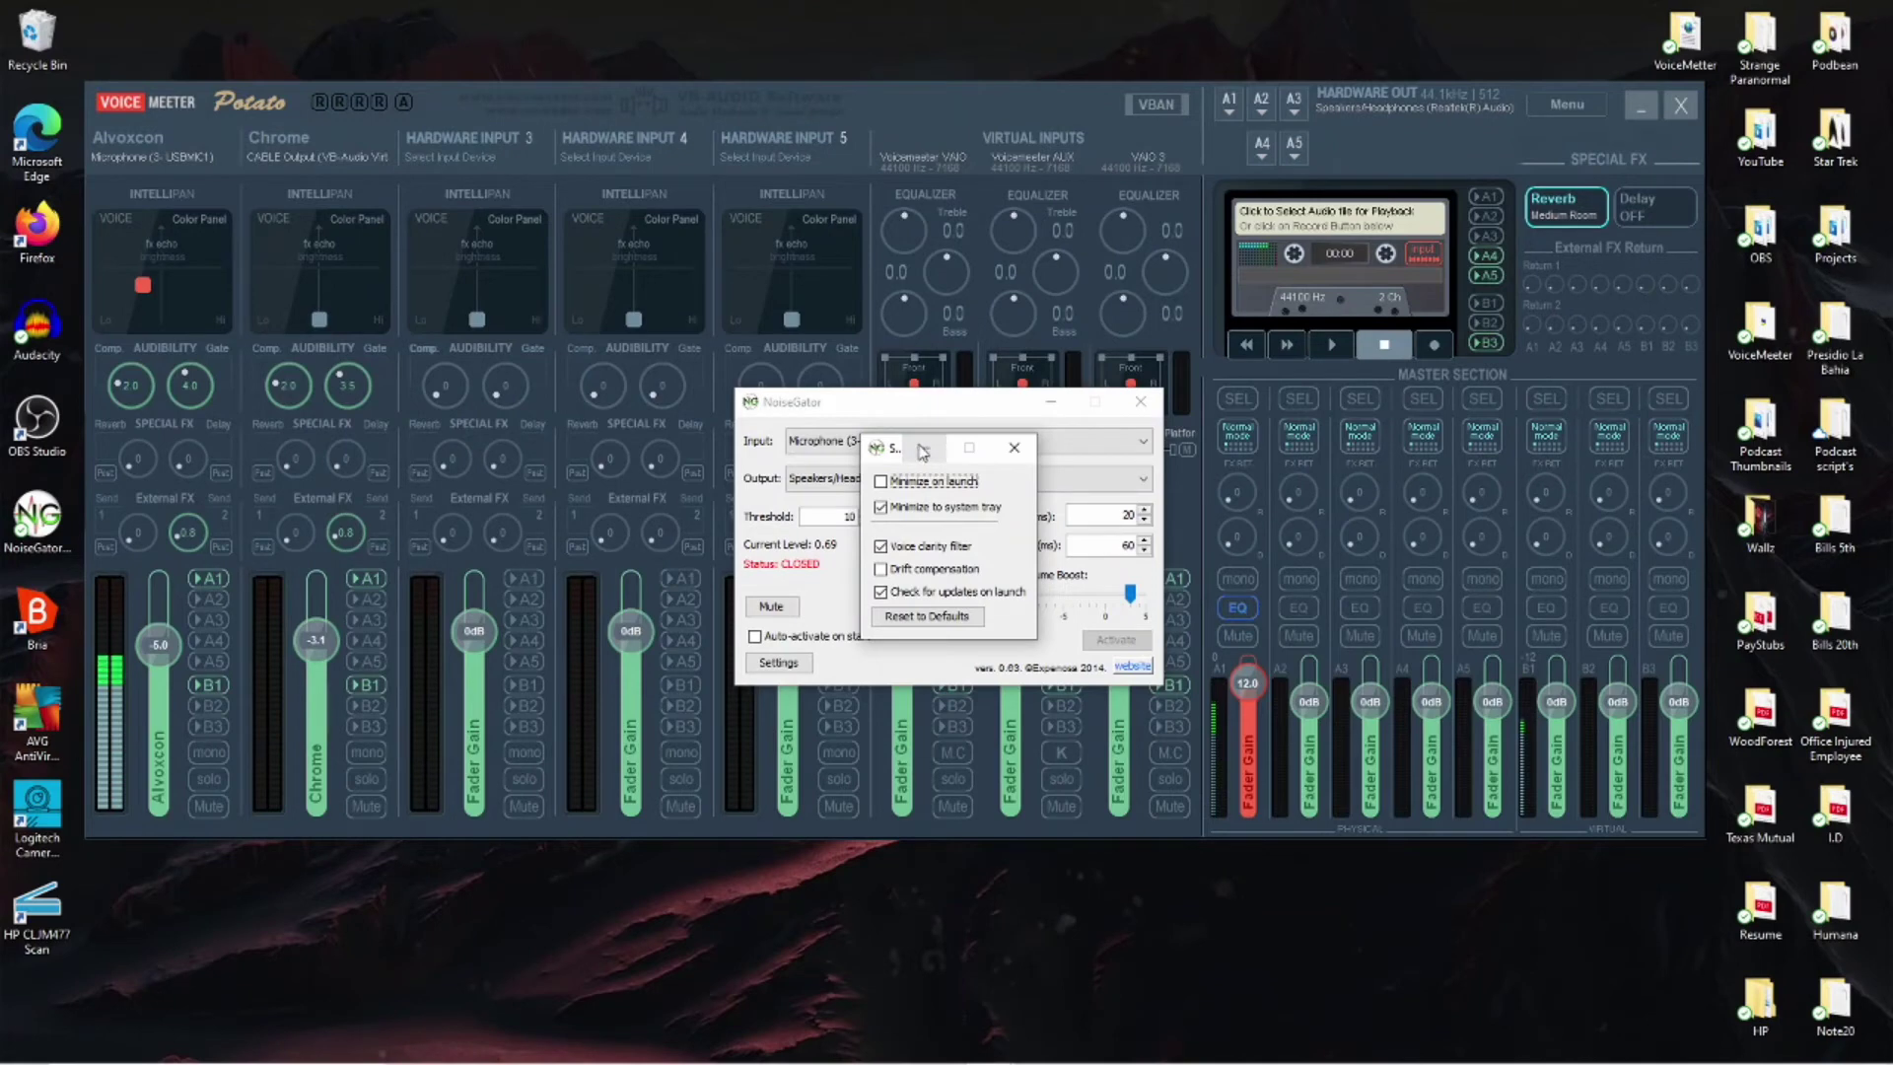
left_click(1014, 447)
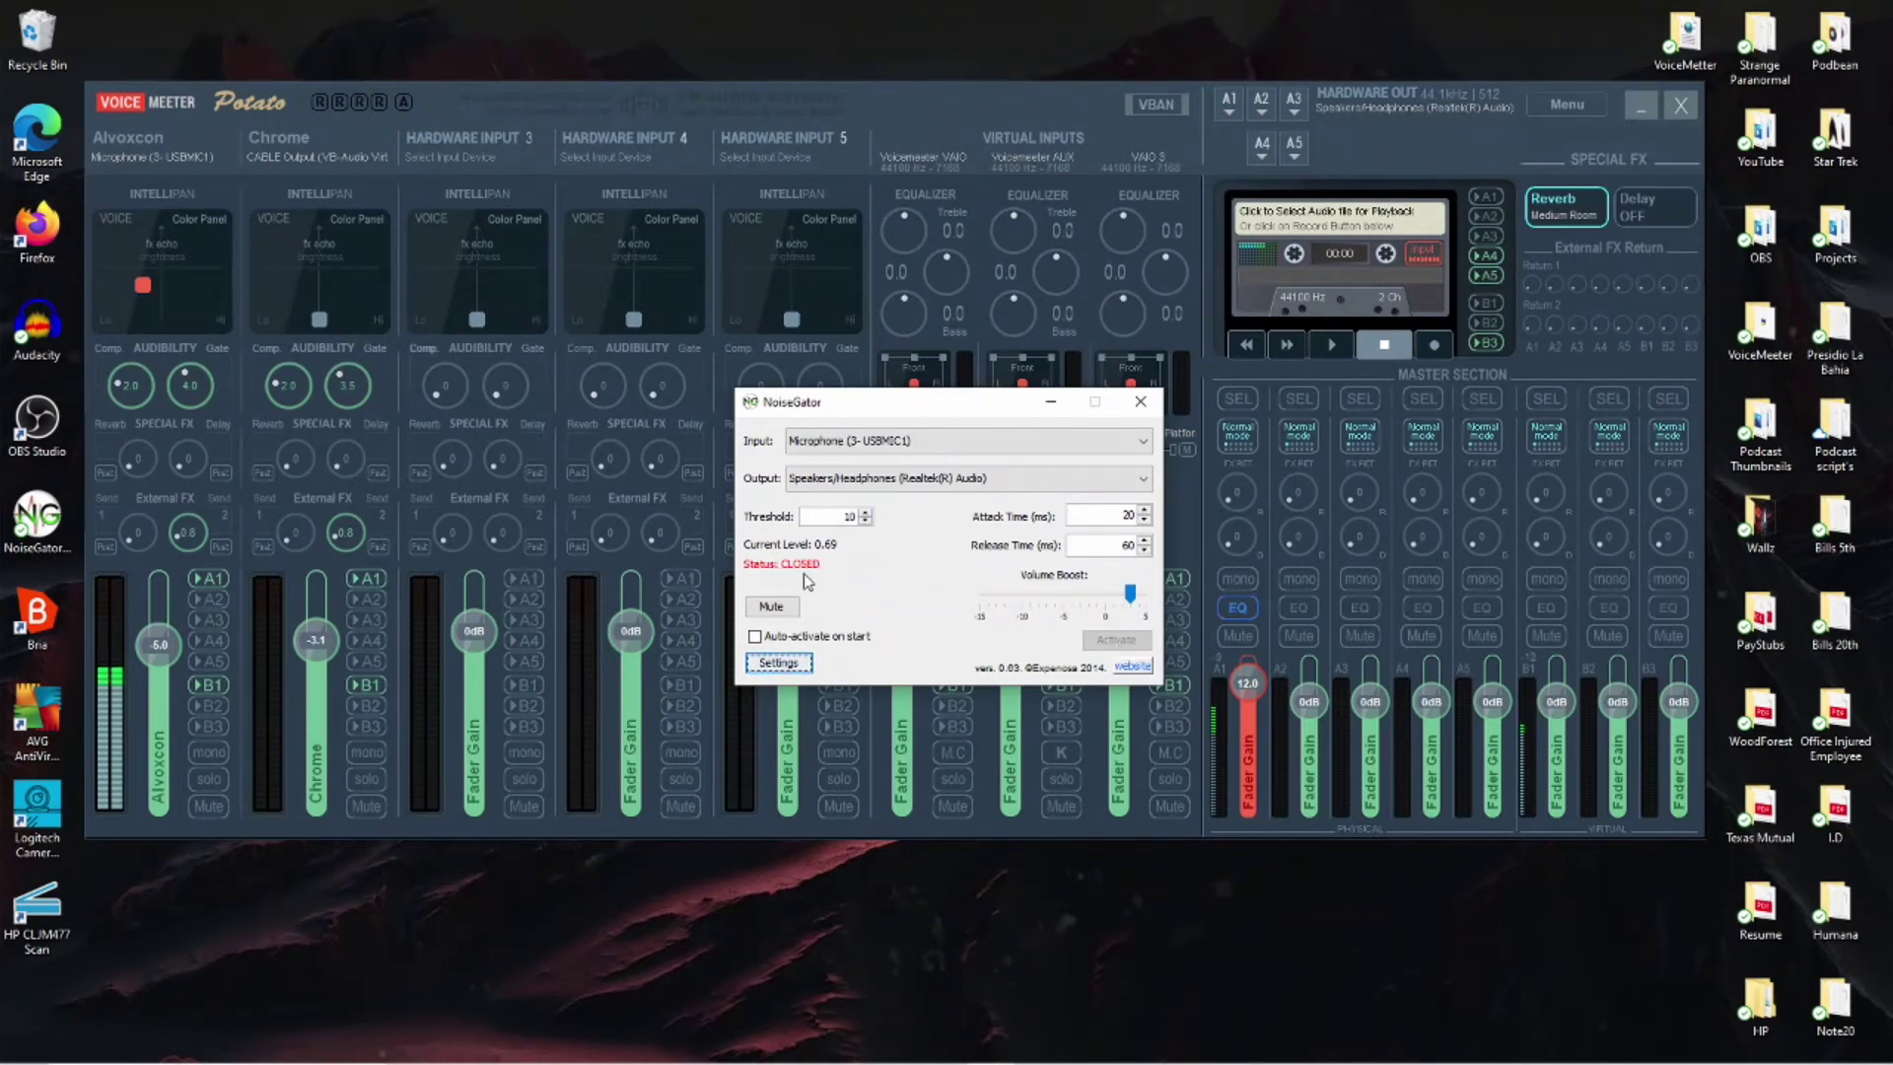
left_click(1050, 402)
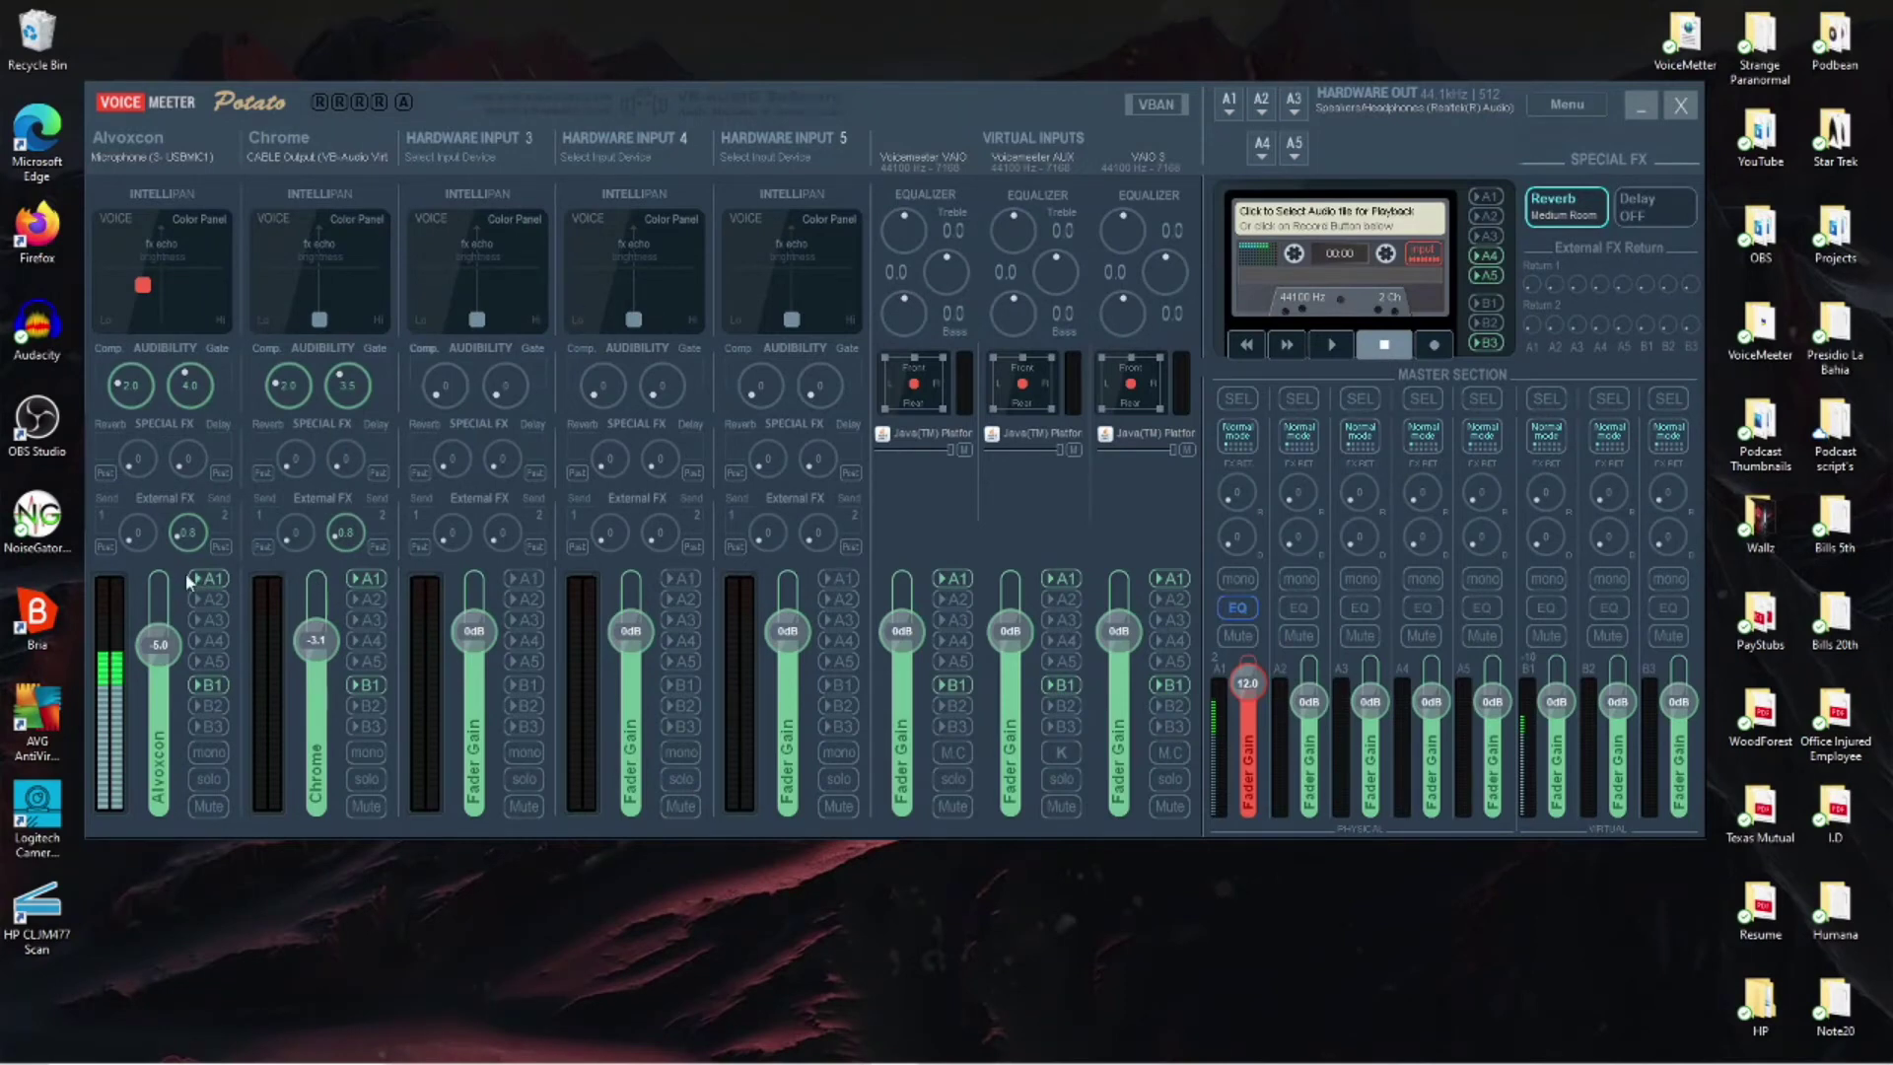
Examine the devices available for the A1 hardware output, keeping WDM: Speakers/Headphones (Realtek(R) Audio).
left_click(1229, 102)
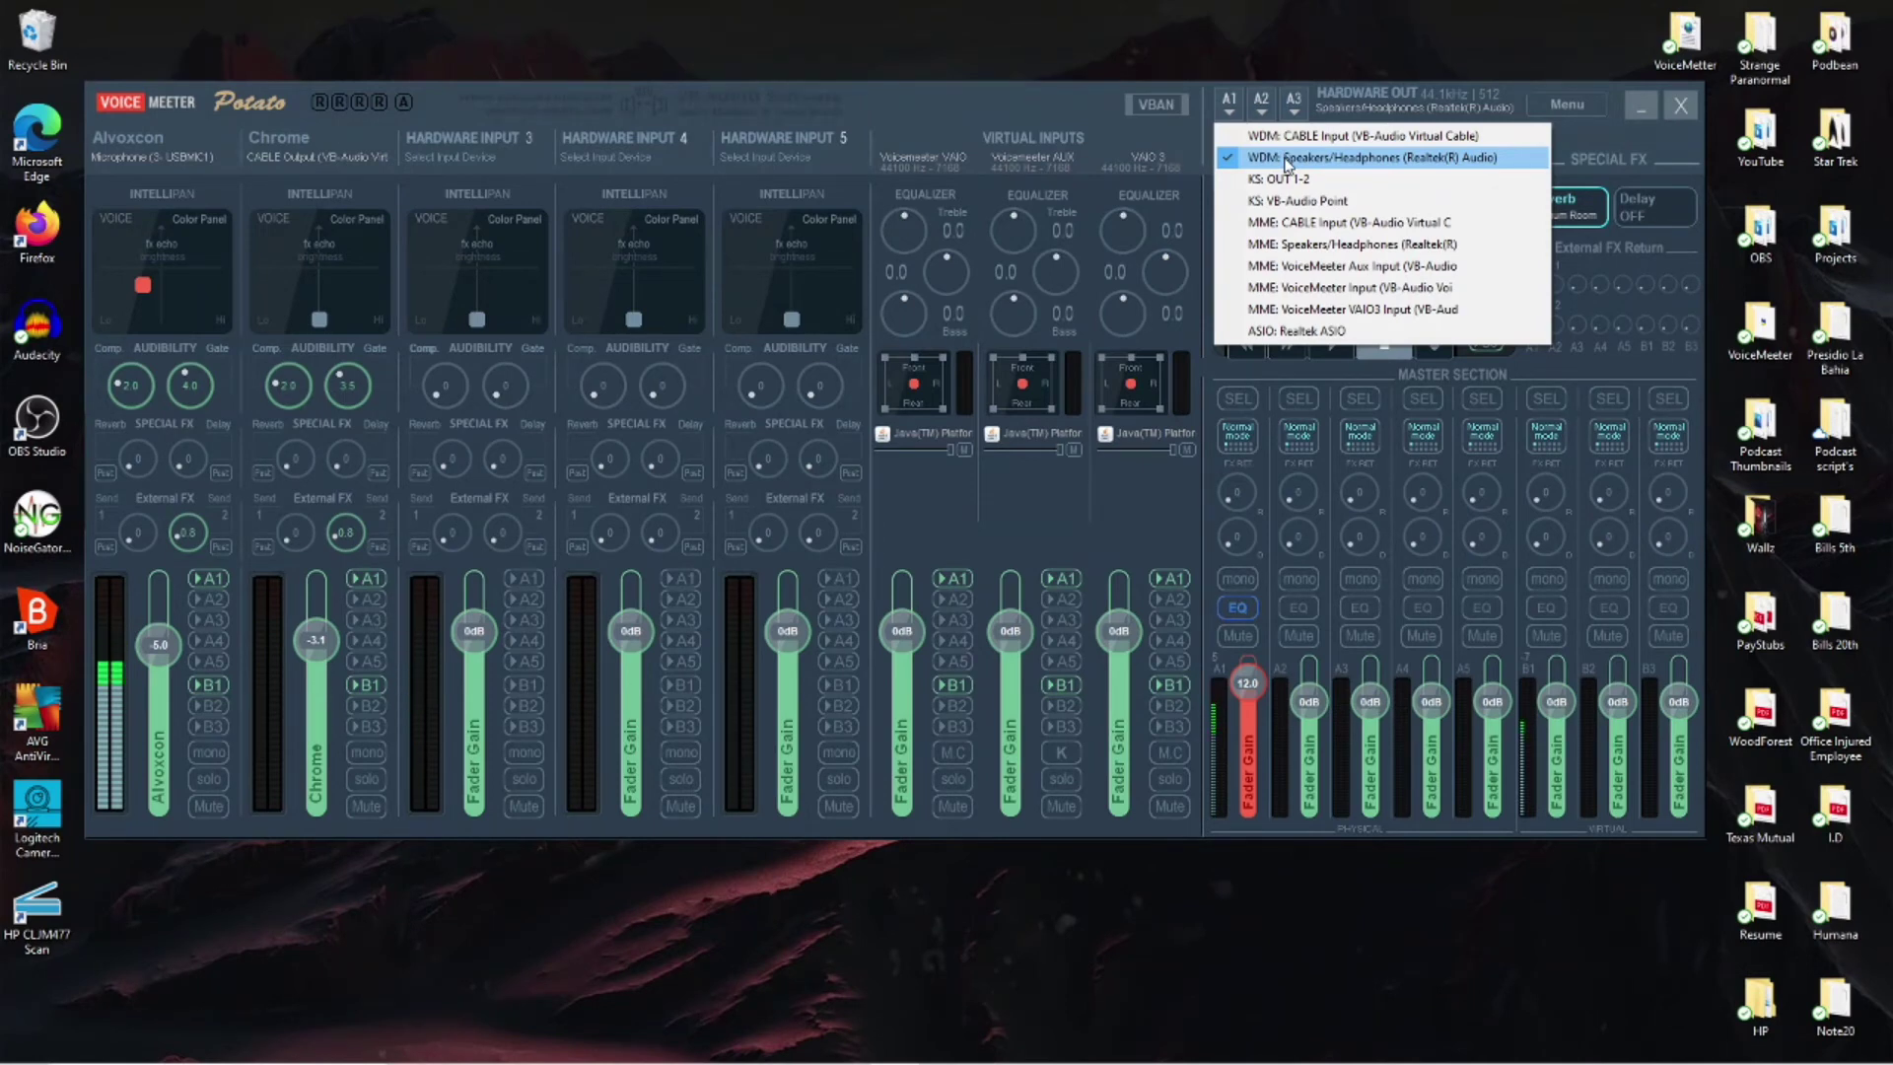
left_click(941, 96)
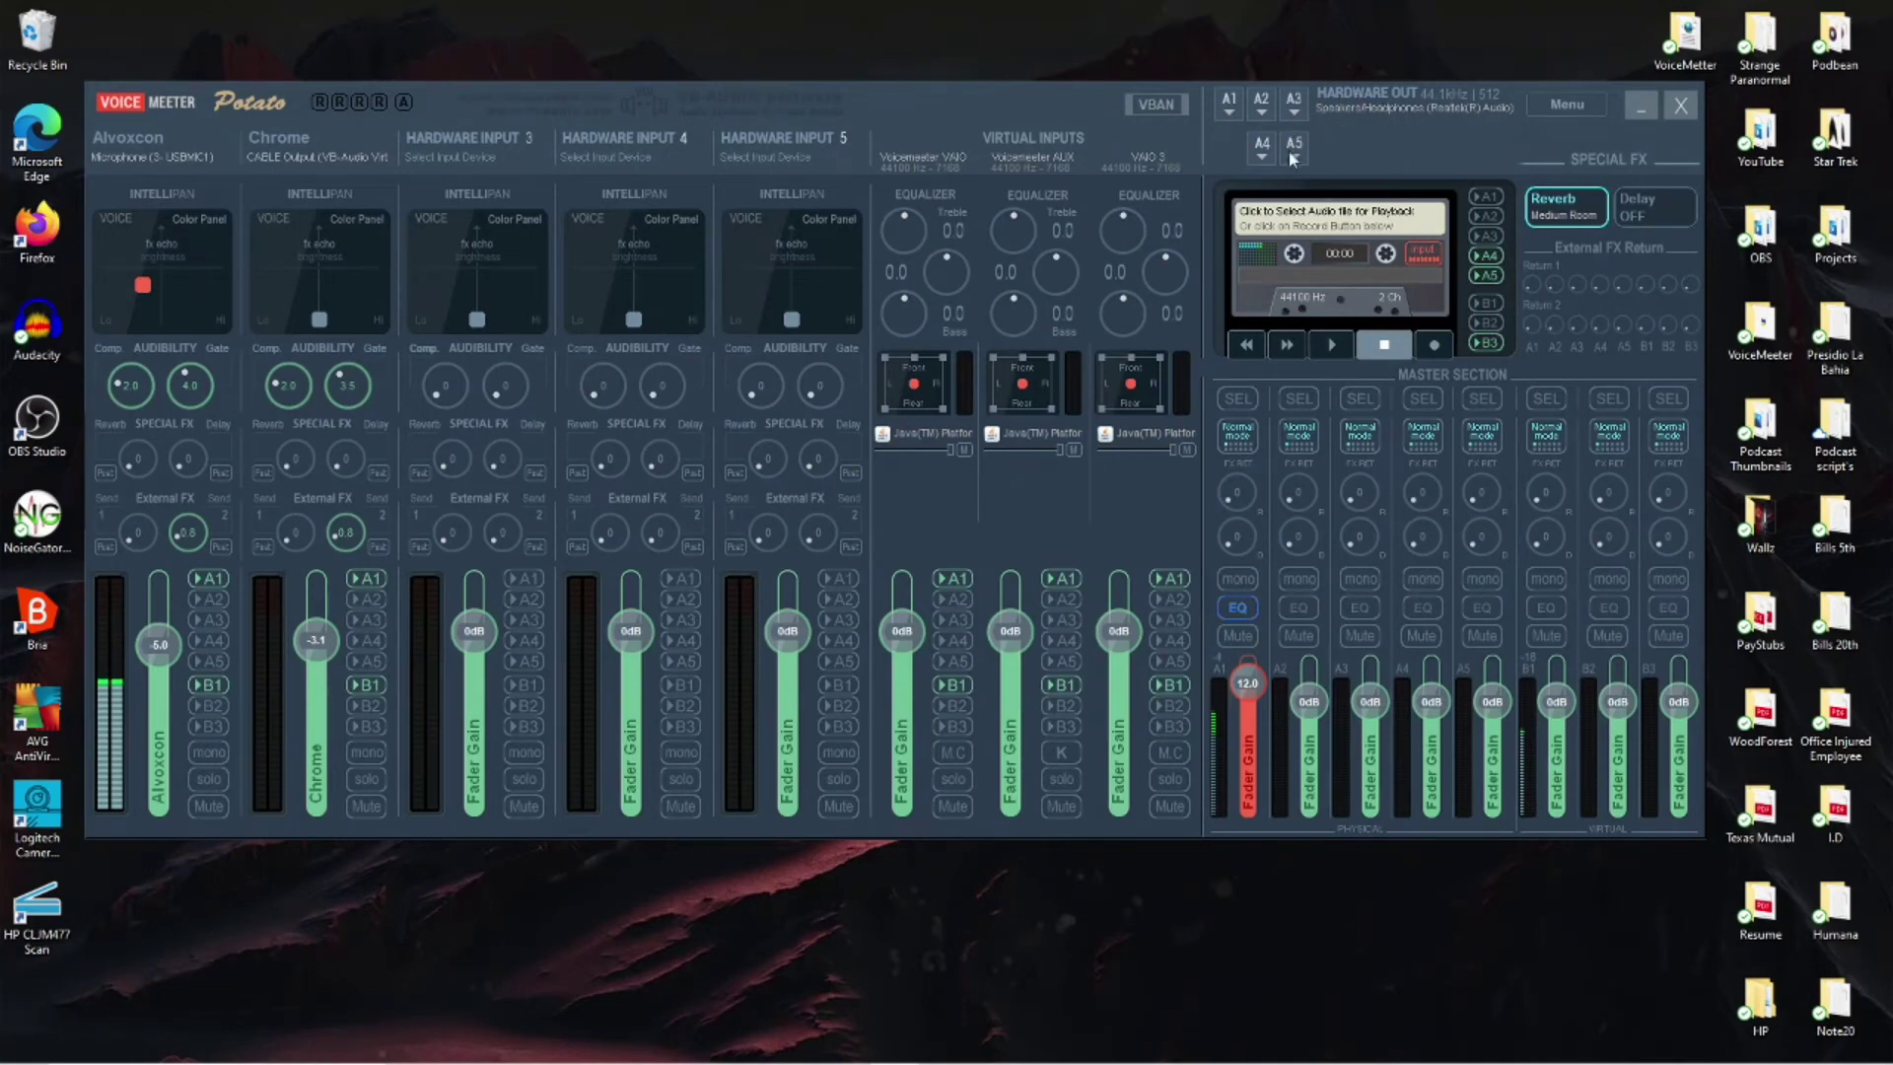
left_click(1223, 105)
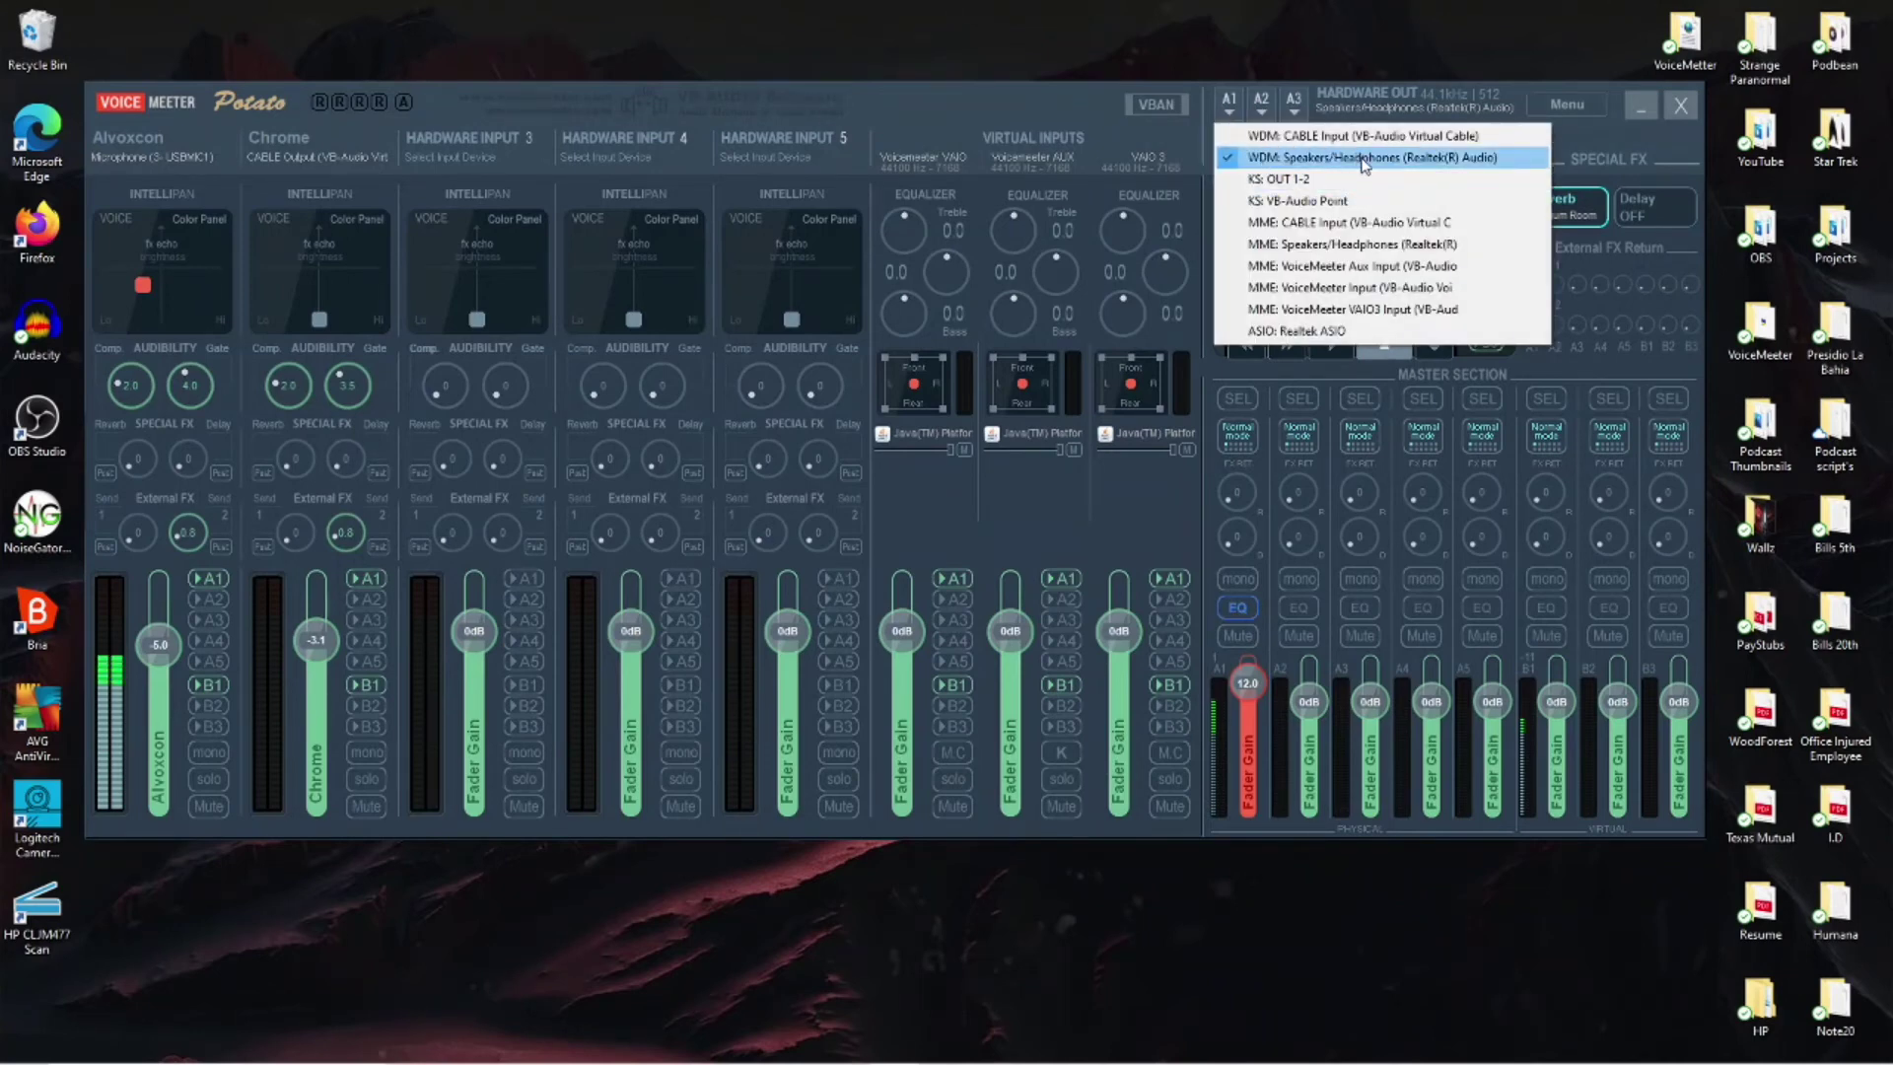
left_click(1229, 110)
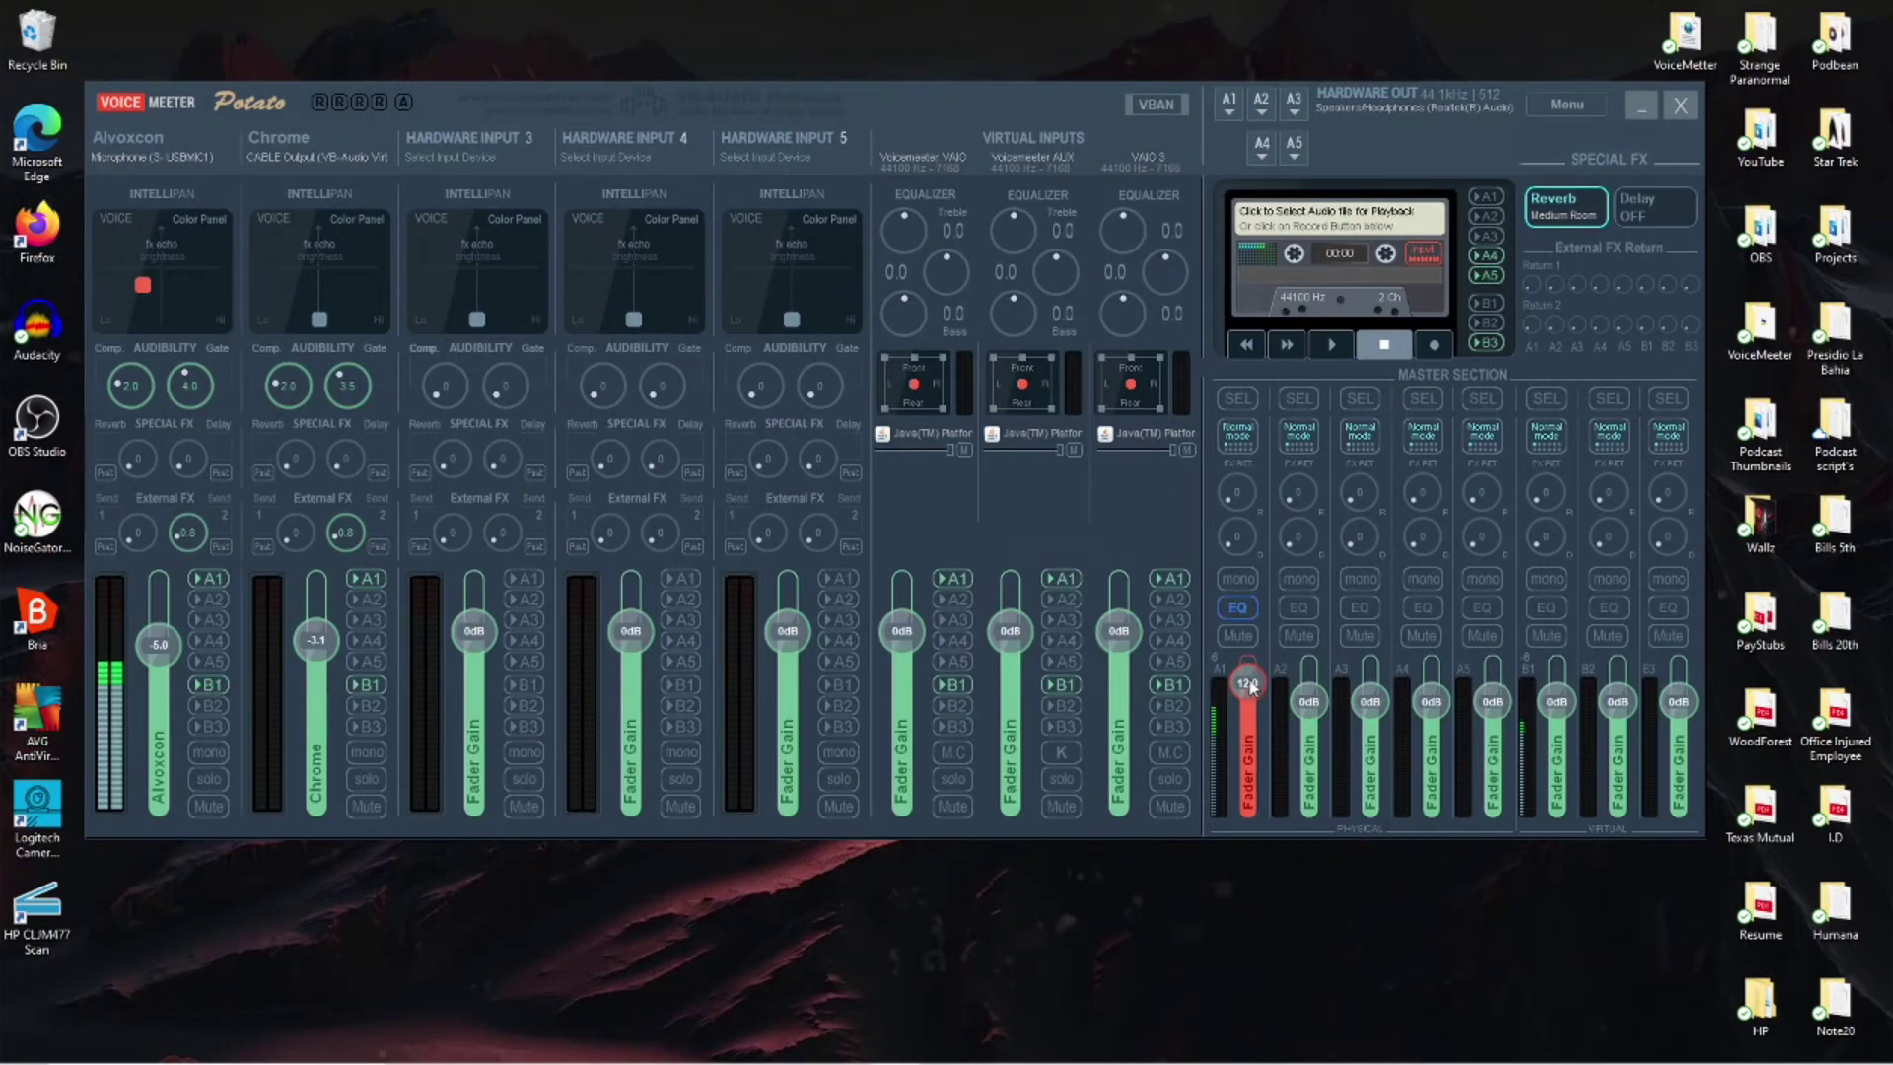
Set the Alvoxcon fader gain to -0.8 dB and toggle the strip's solo on and off.
mouse_move(1249, 675)
left_mouse_down()
mouse_move(1251, 714)
mouse_move(1249, 684)
left_mouse_up()
mouse_move(158, 643)
left_mouse_down()
mouse_move(158, 676)
mouse_move(168, 621)
left_mouse_up()
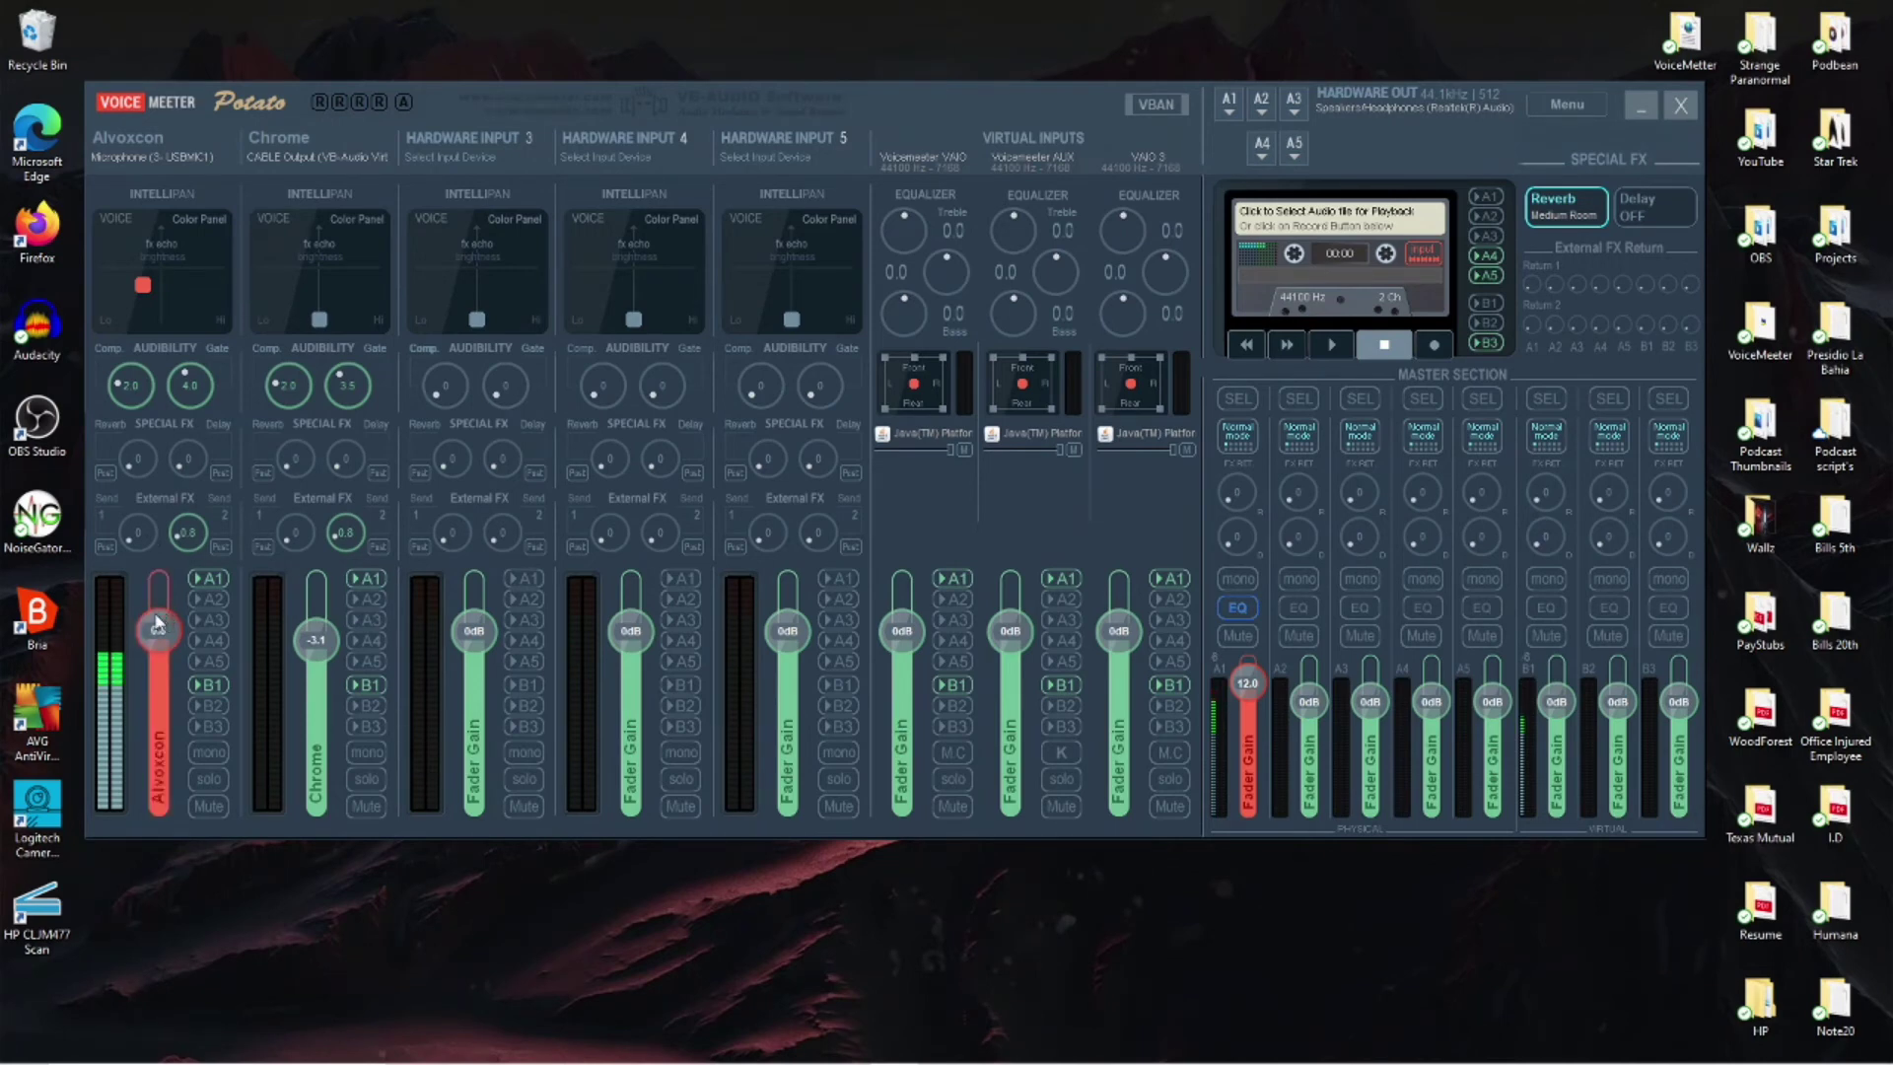
left_click_drag(154, 617, 156, 638)
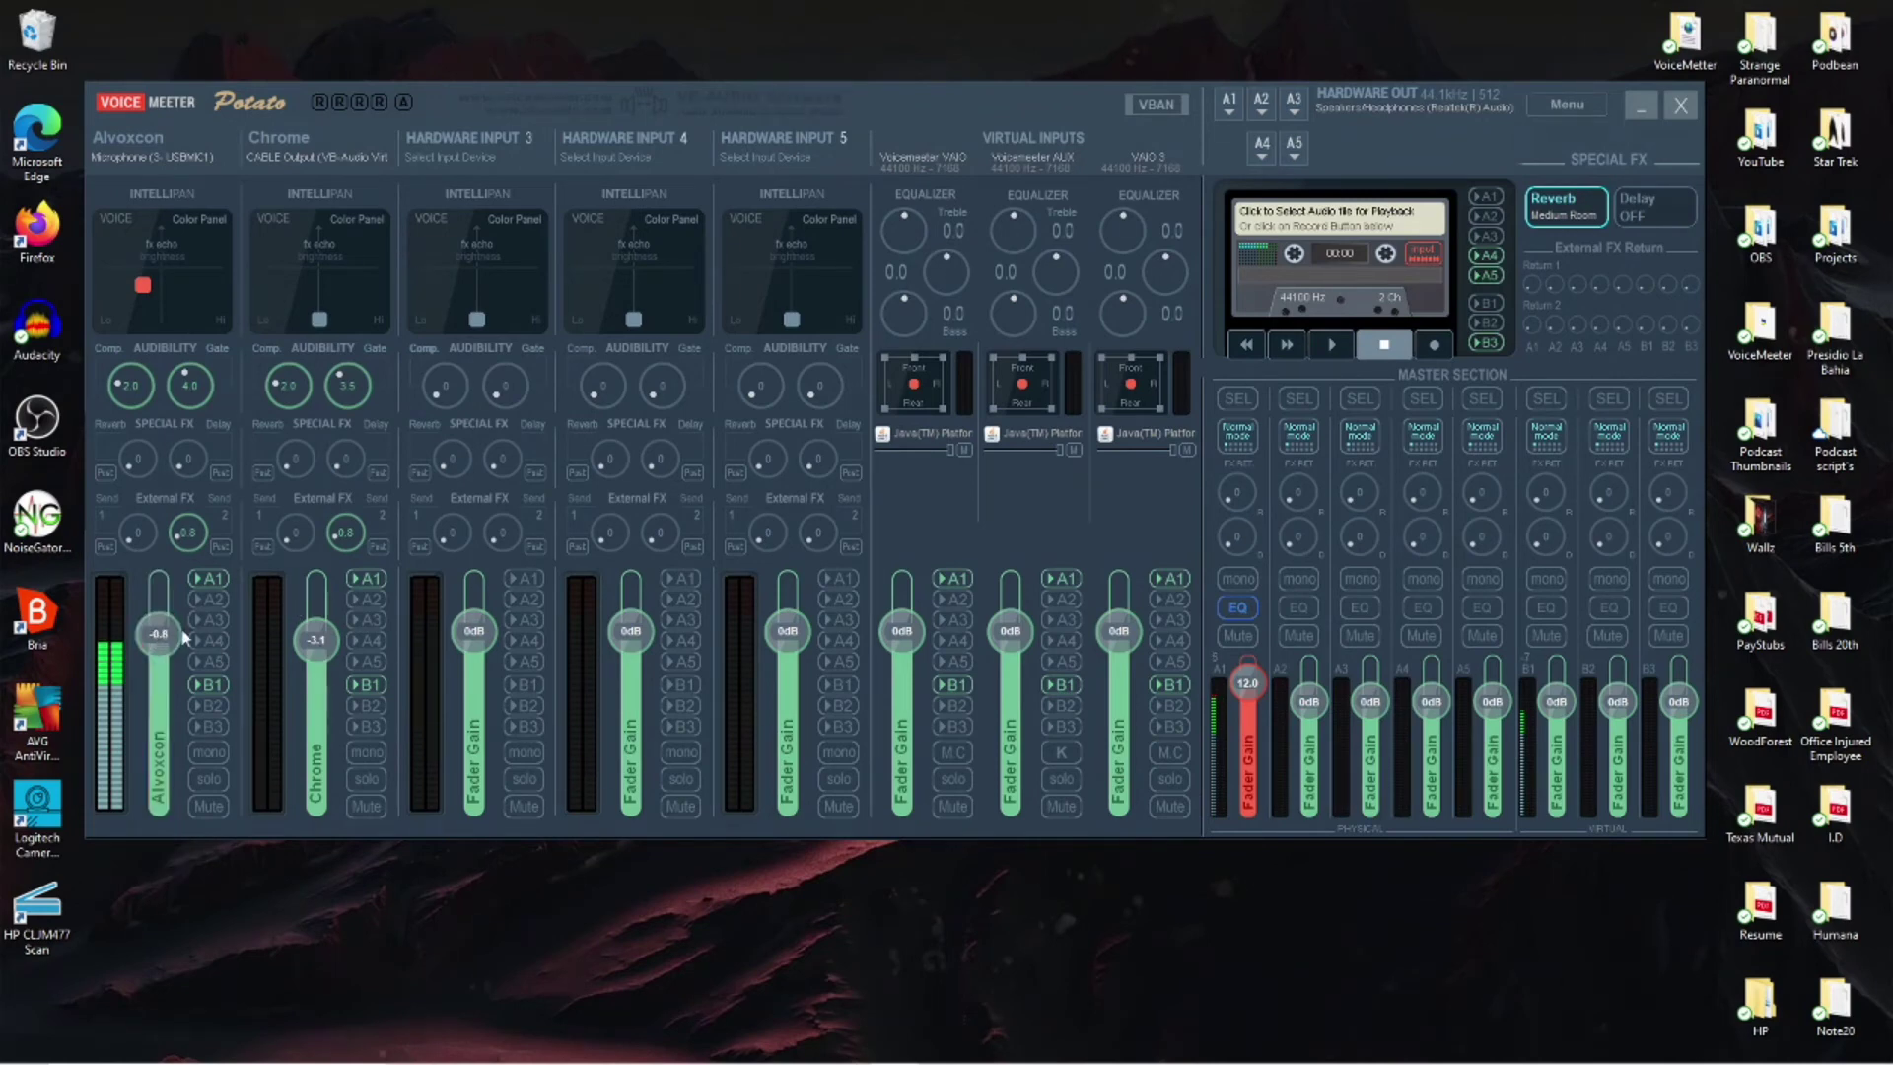
left_click(204, 782)
left_click(198, 780)
Open the Reverb effect's JustVerb III editor, examine its room and preset options, and close it.
right_click(1558, 209)
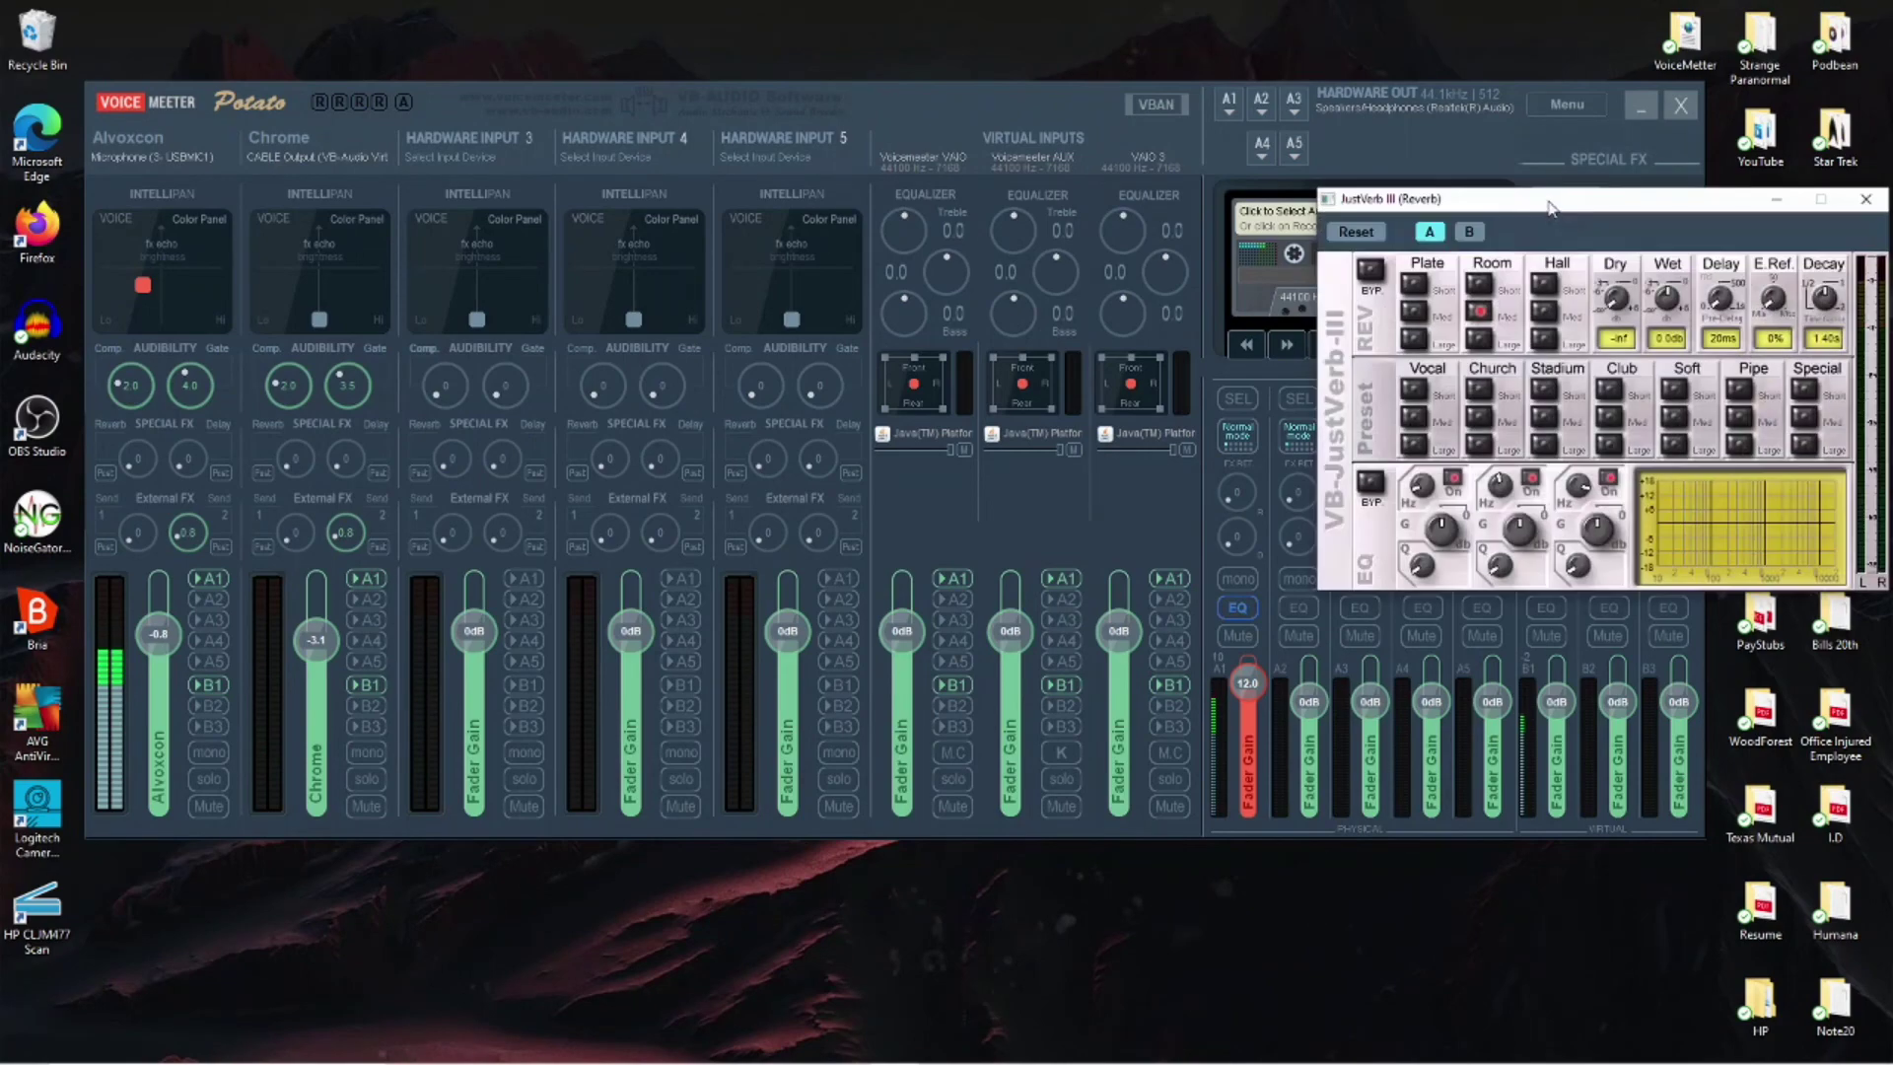
left_click_drag(1550, 207, 885, 370)
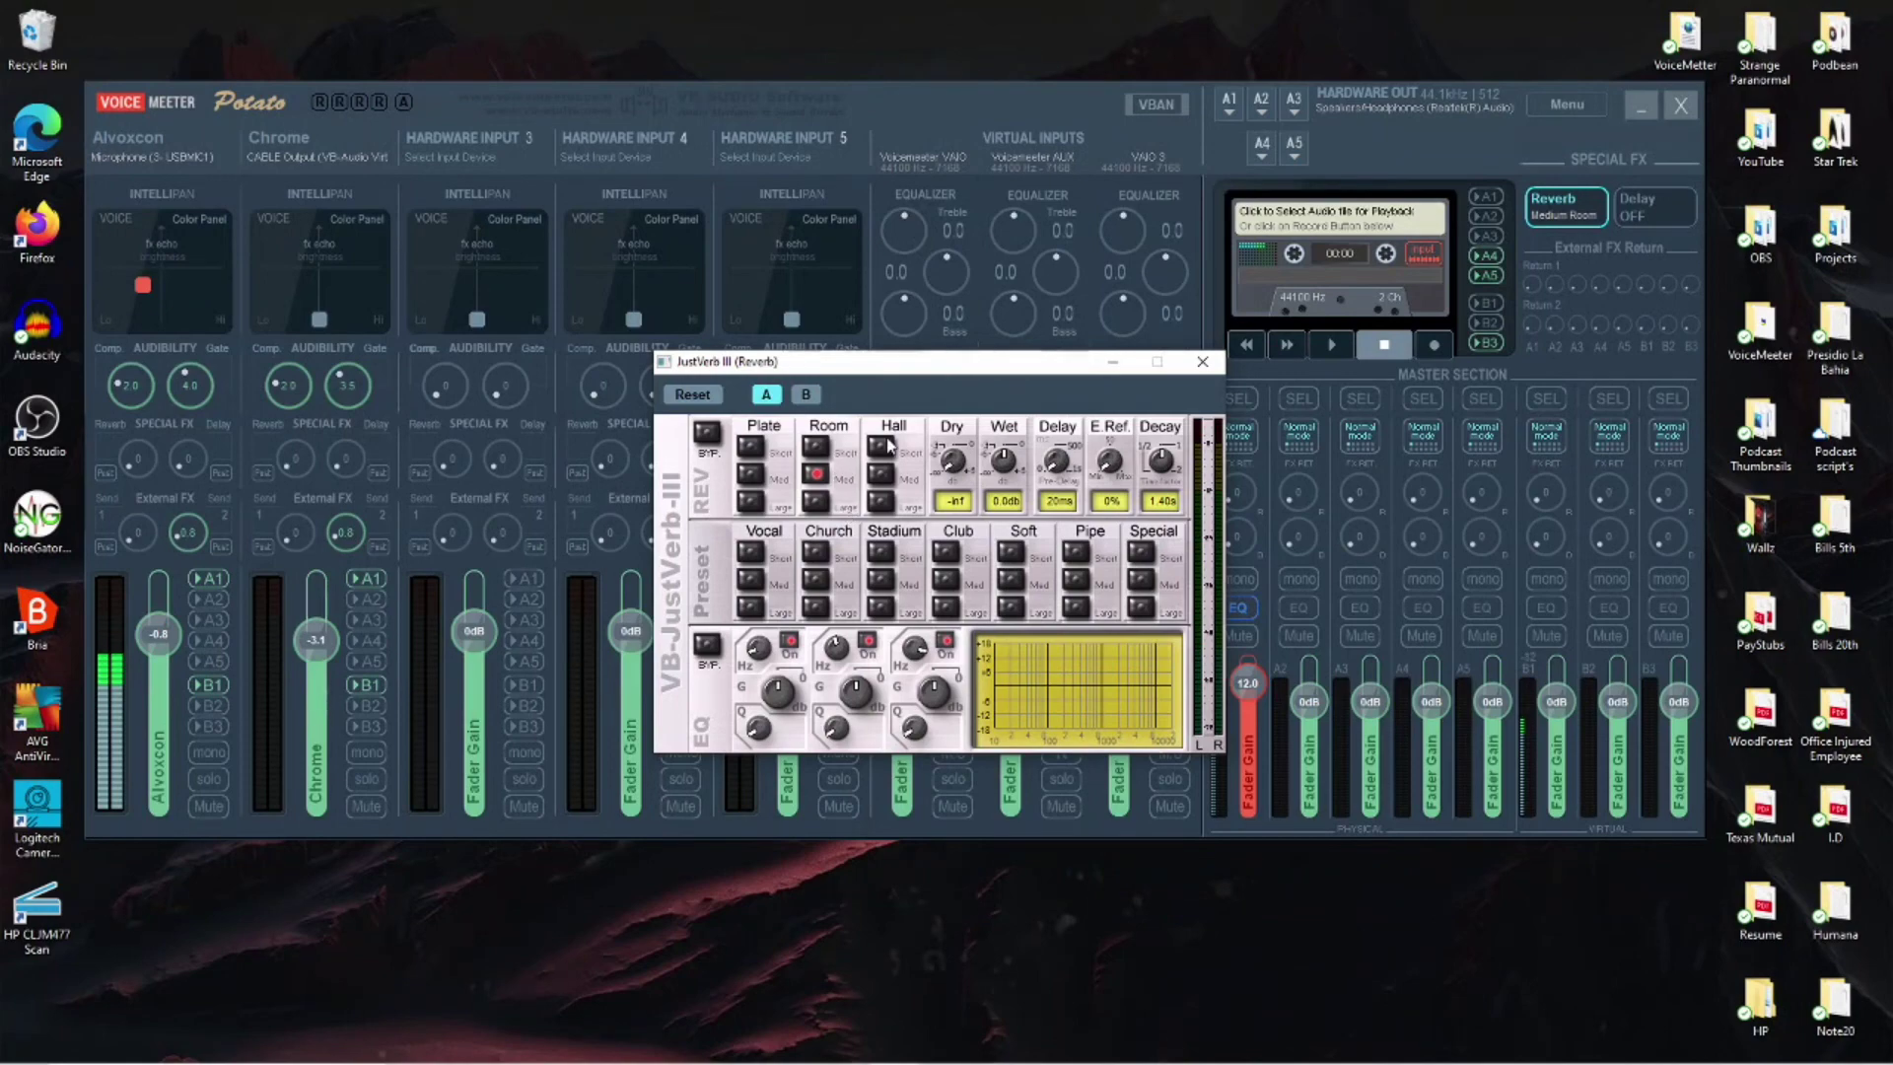
left_click(1215, 364)
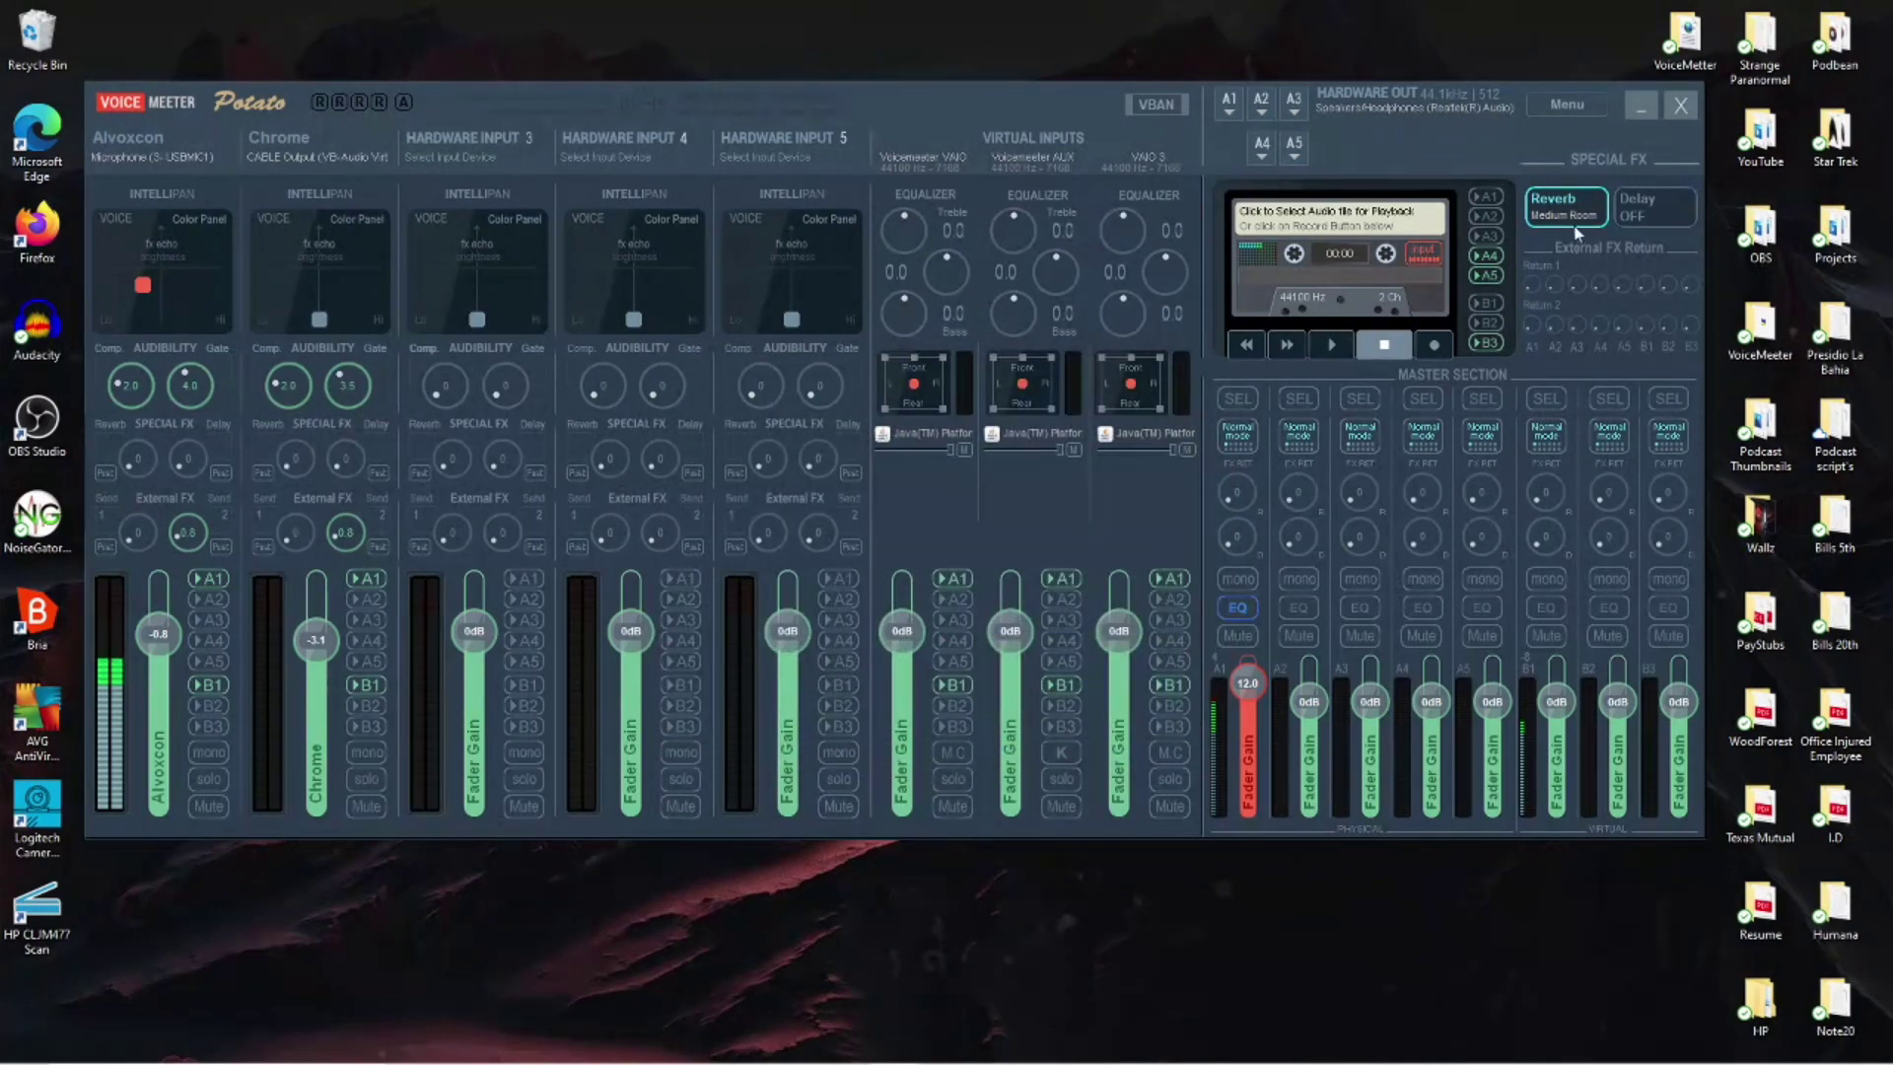